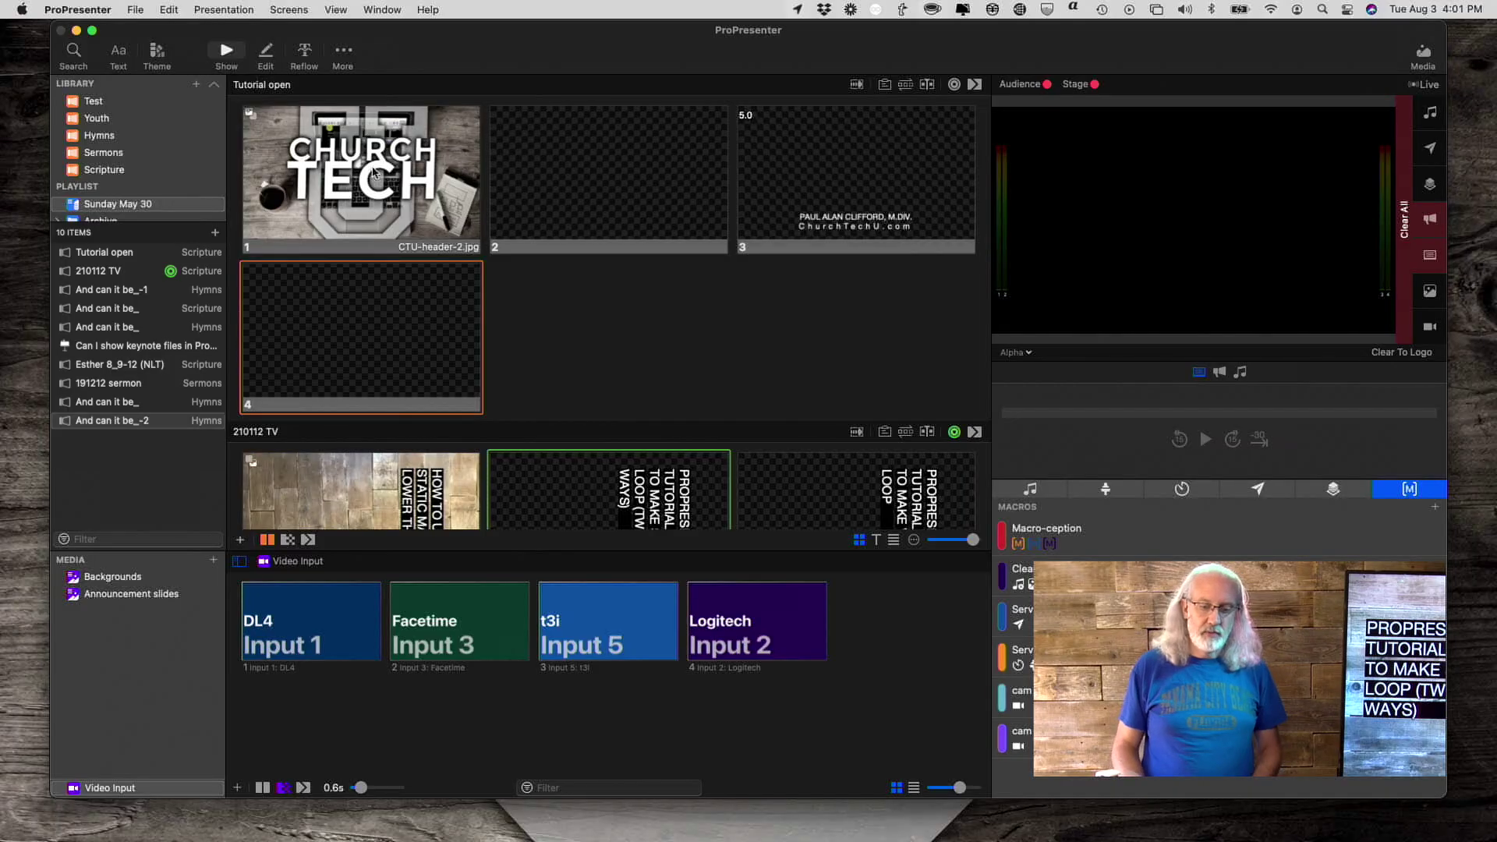
Start a new presentation named Slide loop and place it in the Youth library
scroll(421, 348, "down", 1)
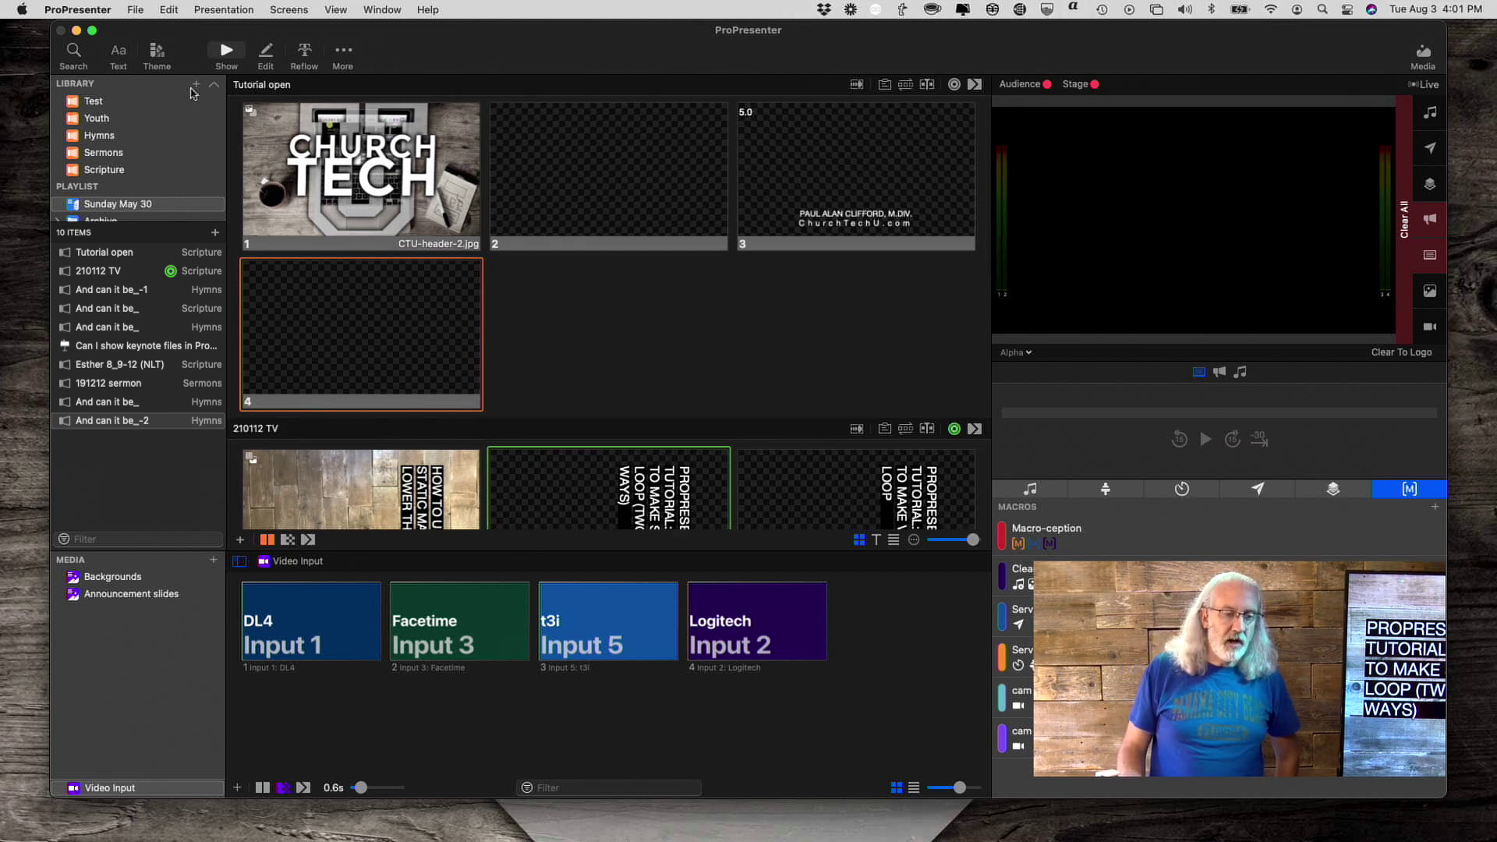
left_click(196, 85)
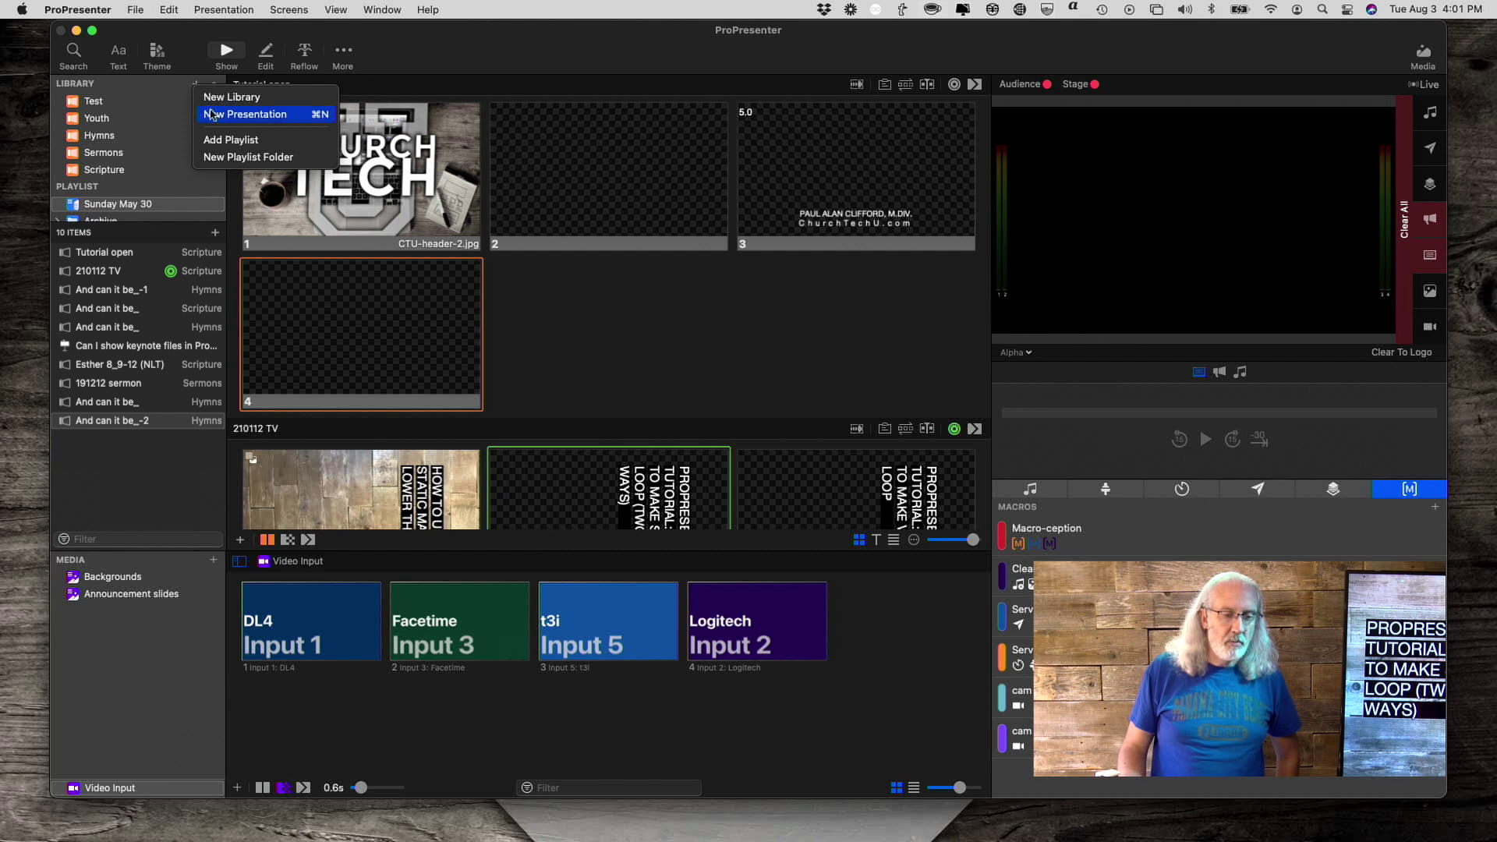
left_click(216, 117)
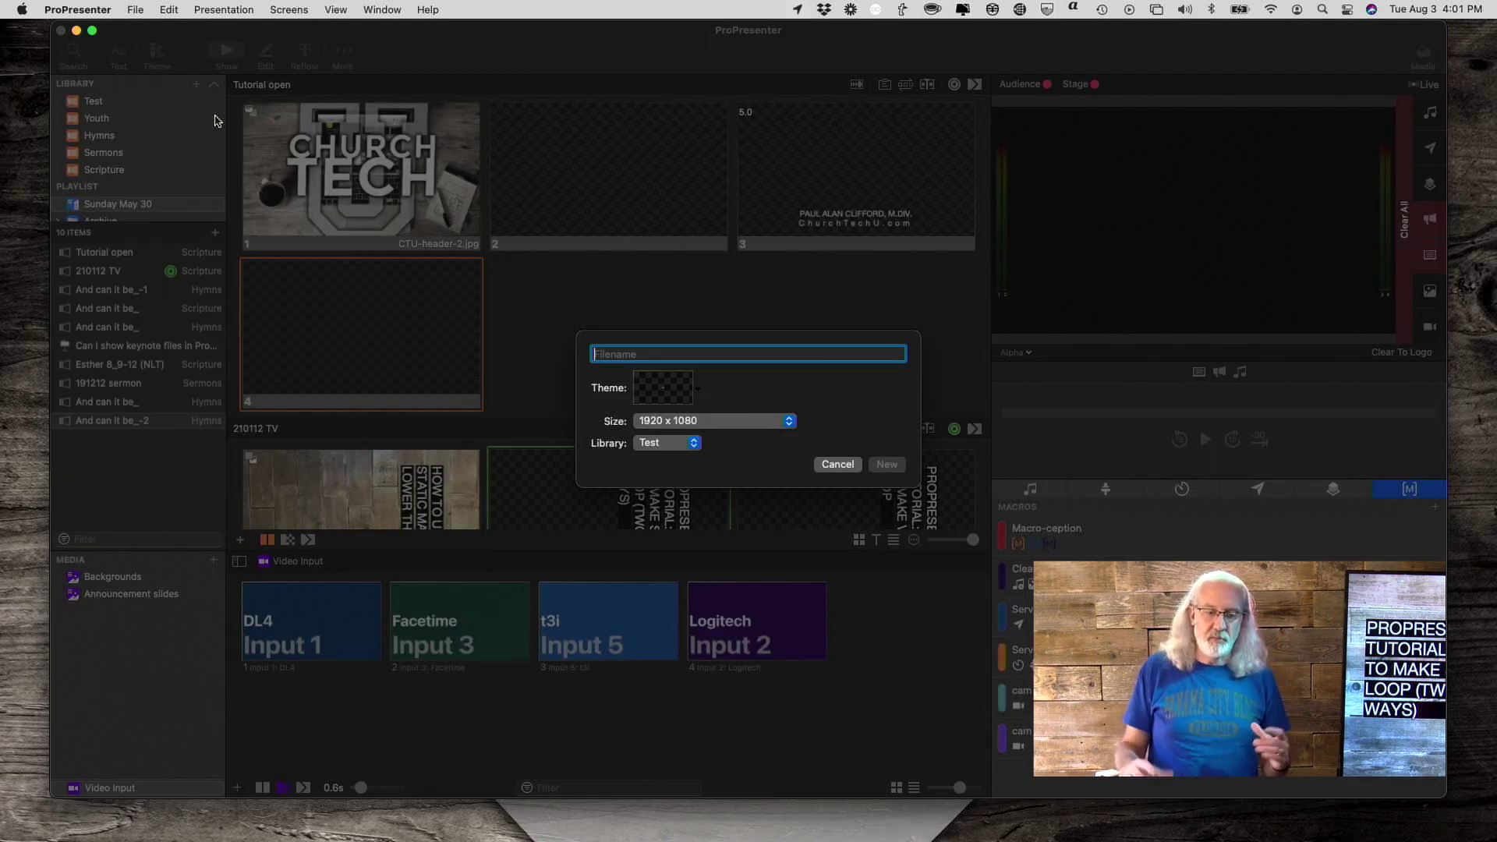
type("s")
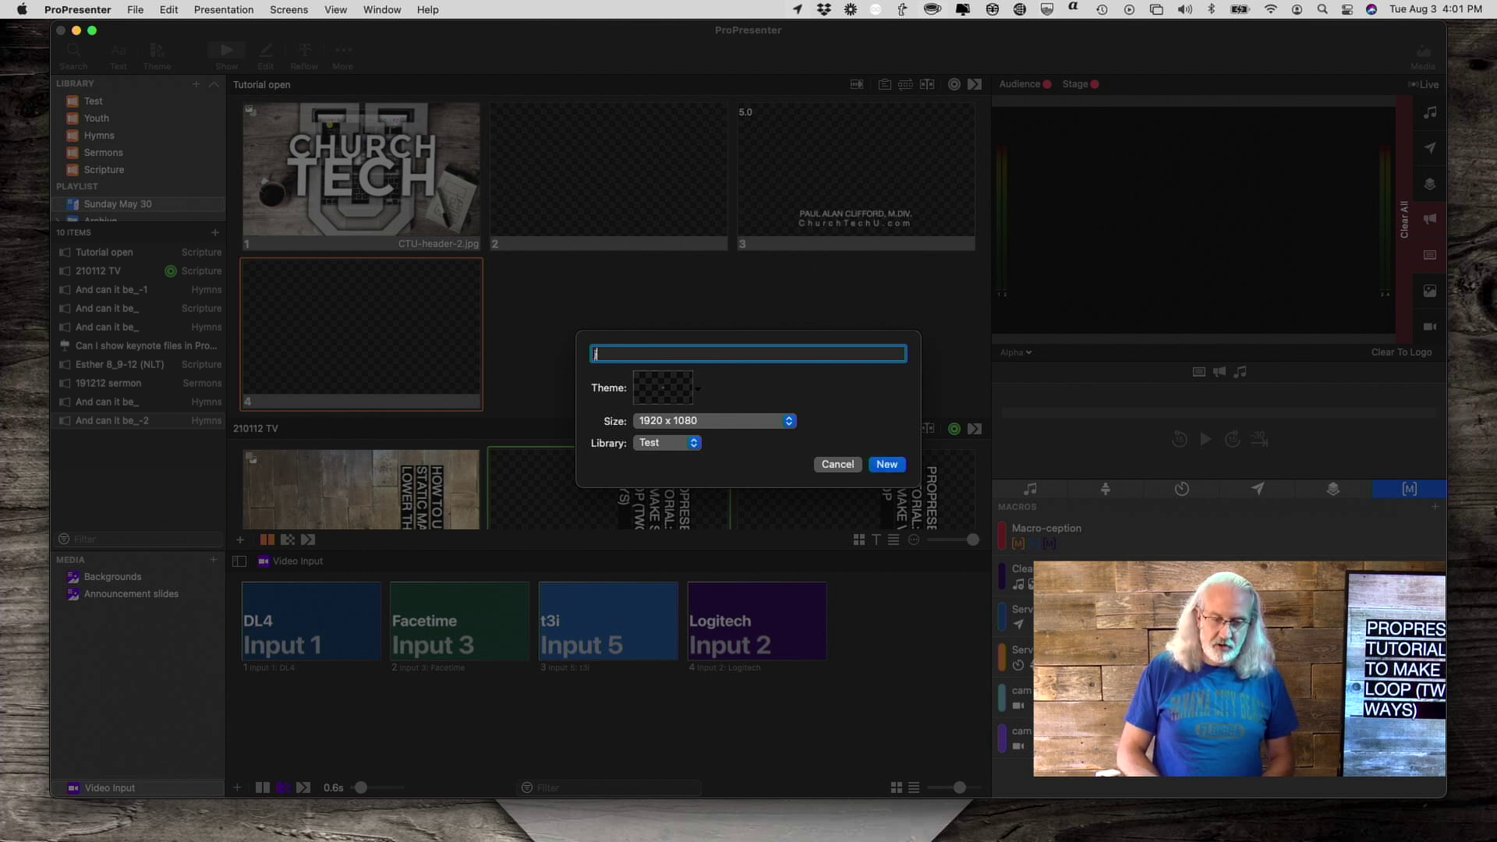
key("BackSpace")
type("Slide loop")
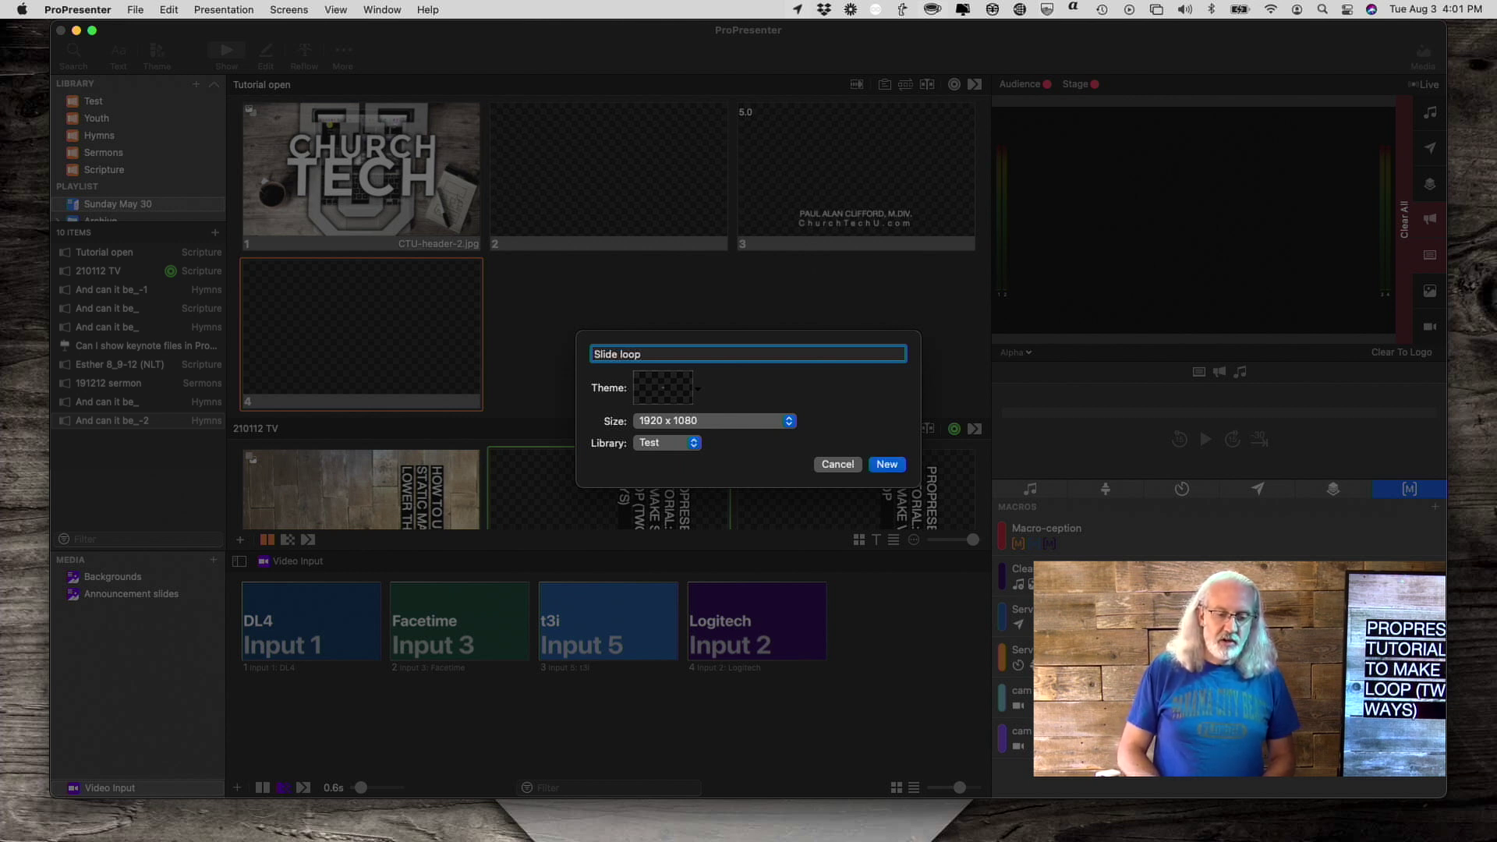
left_click(694, 443)
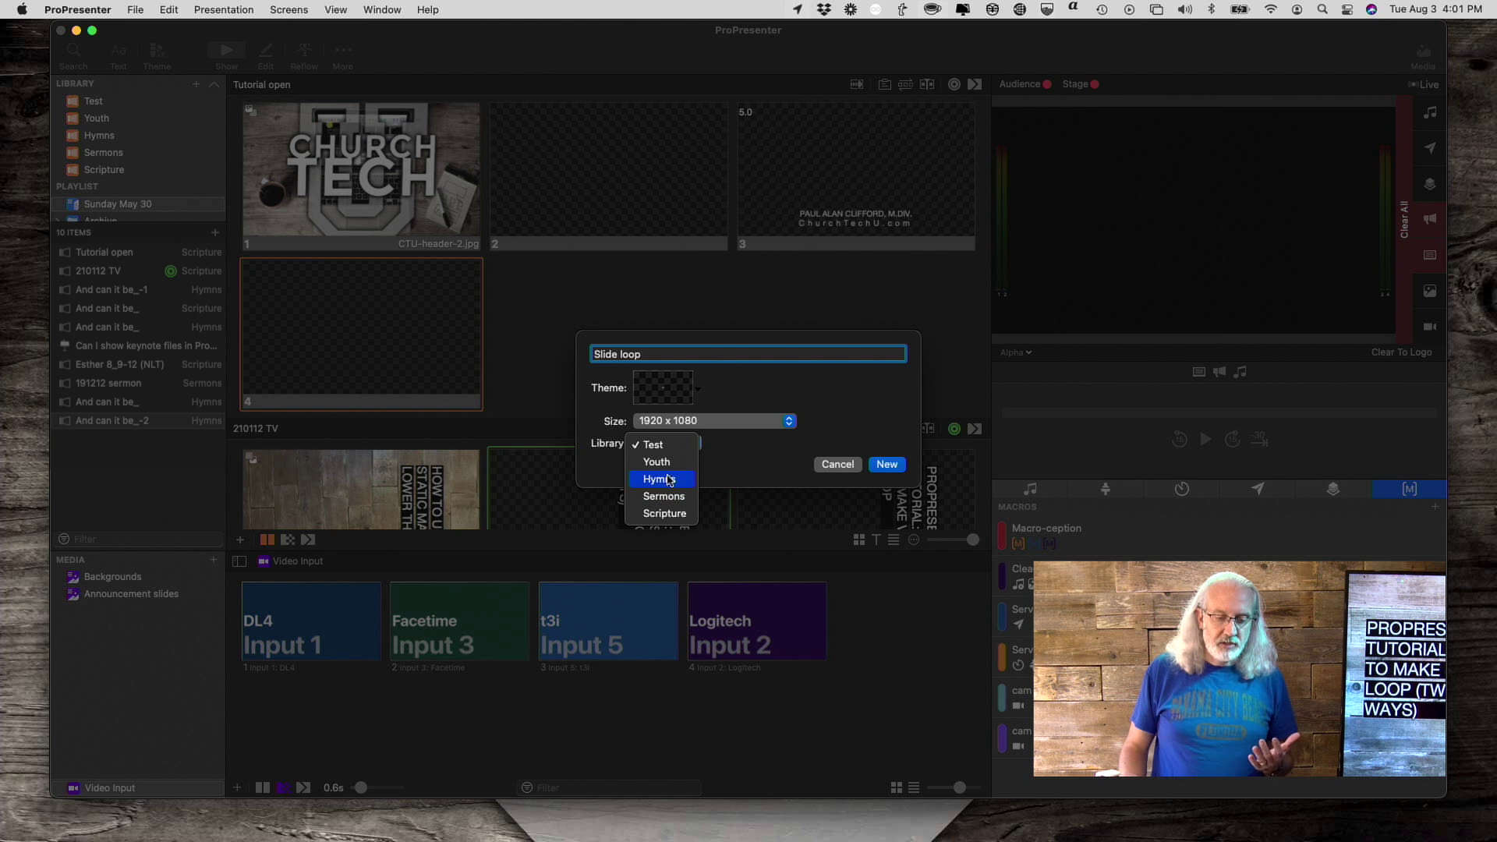
left_click(668, 466)
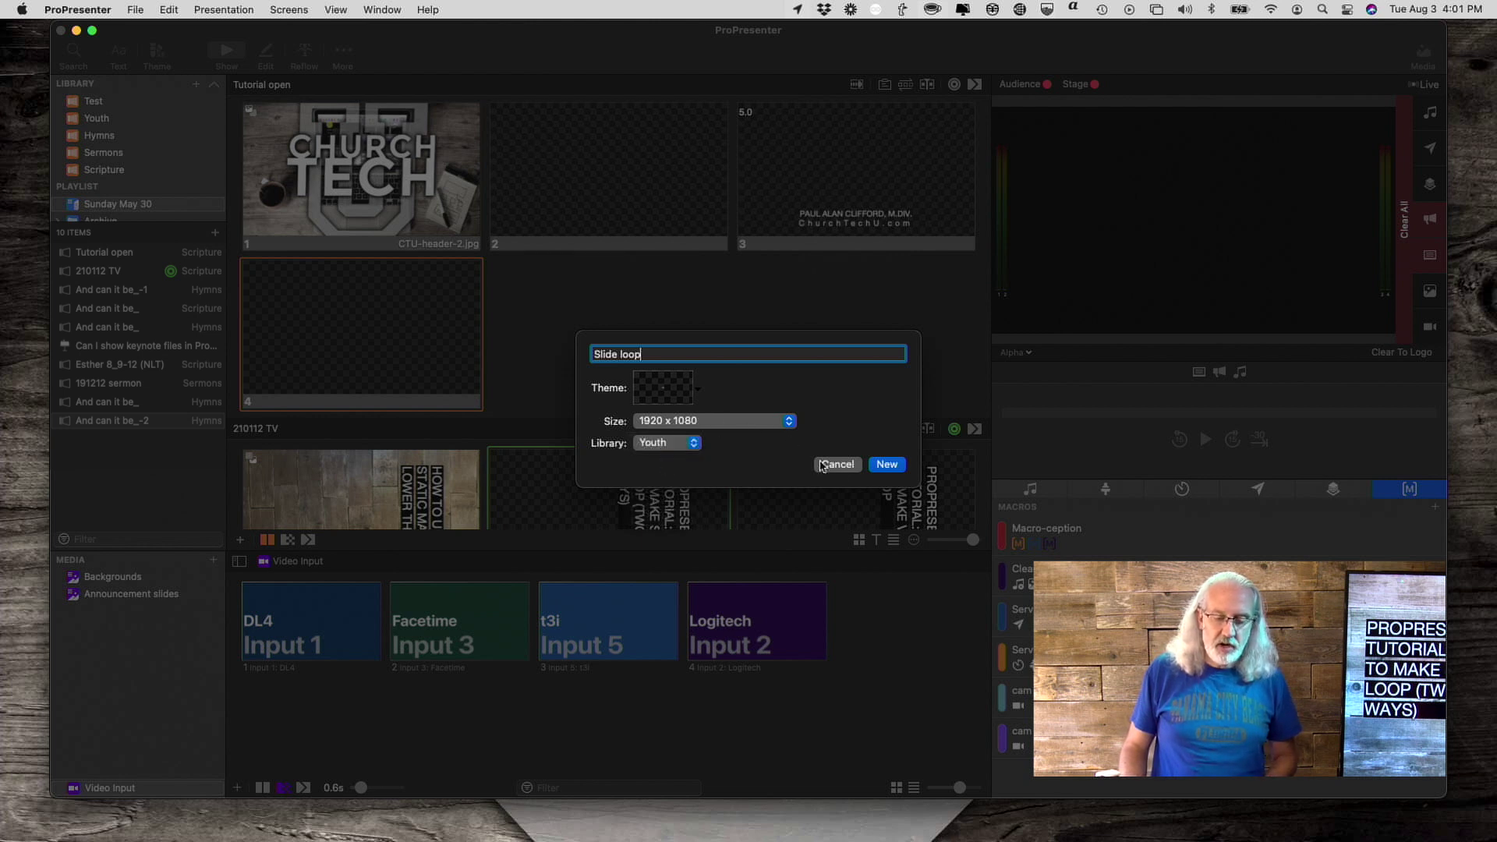
Dismiss the duplicate-name alert, rename it Slide loop 1, and create it
left_click(886, 466)
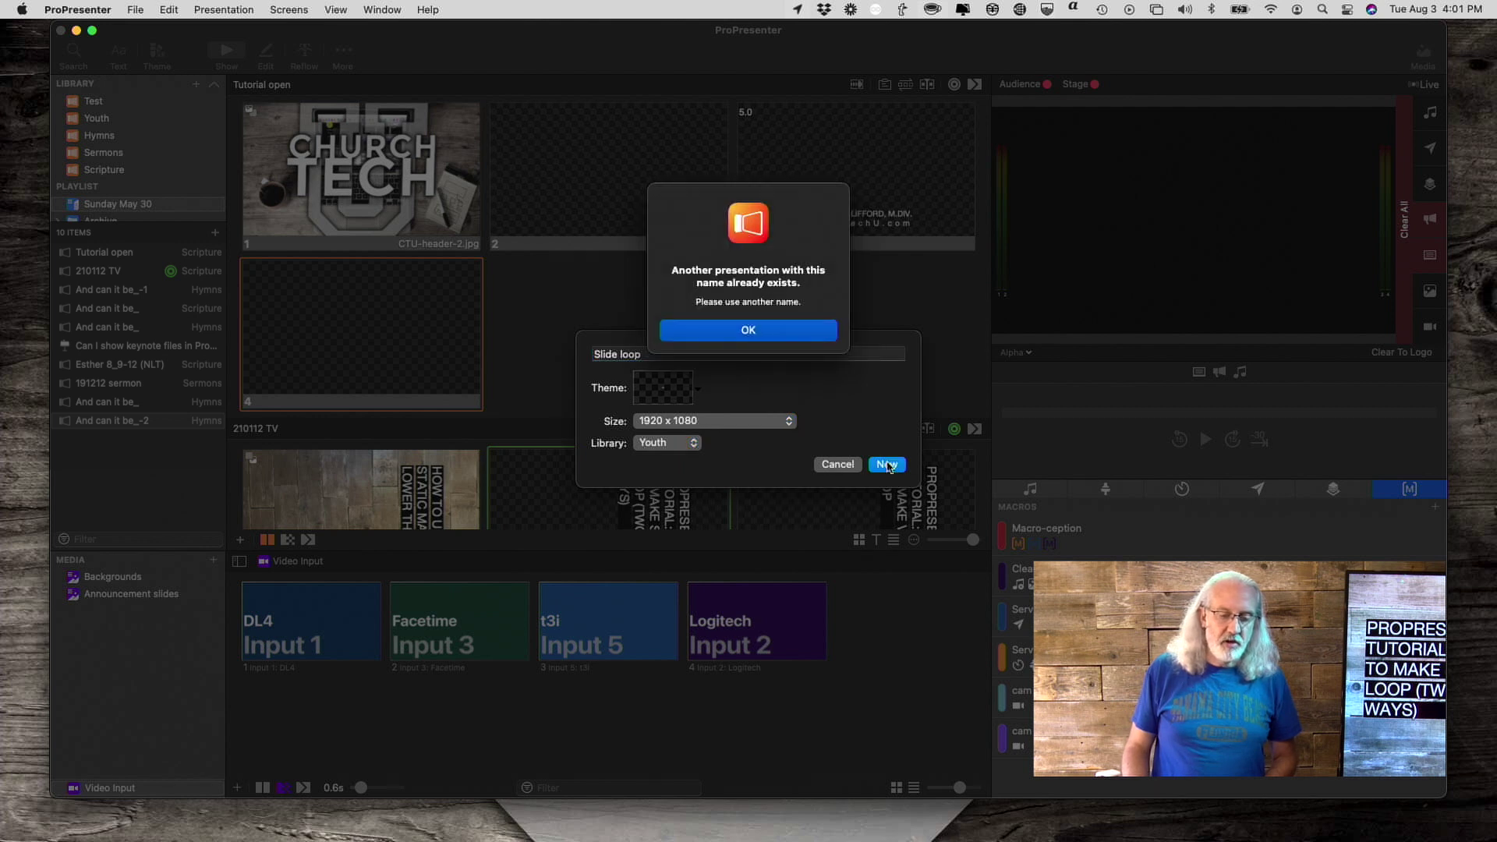
left_click(757, 331)
left_click(757, 330)
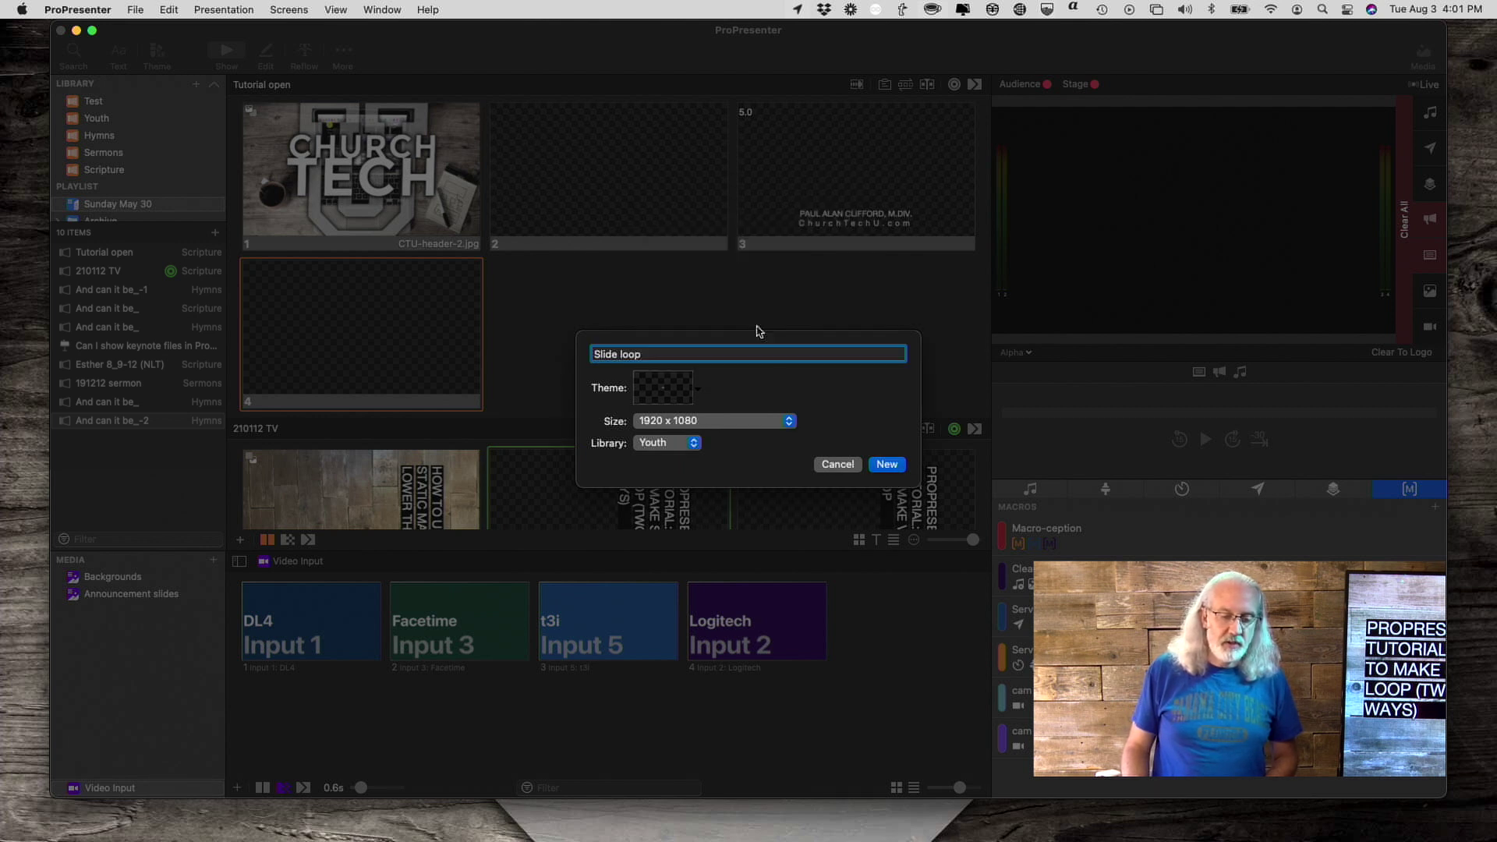
type("1")
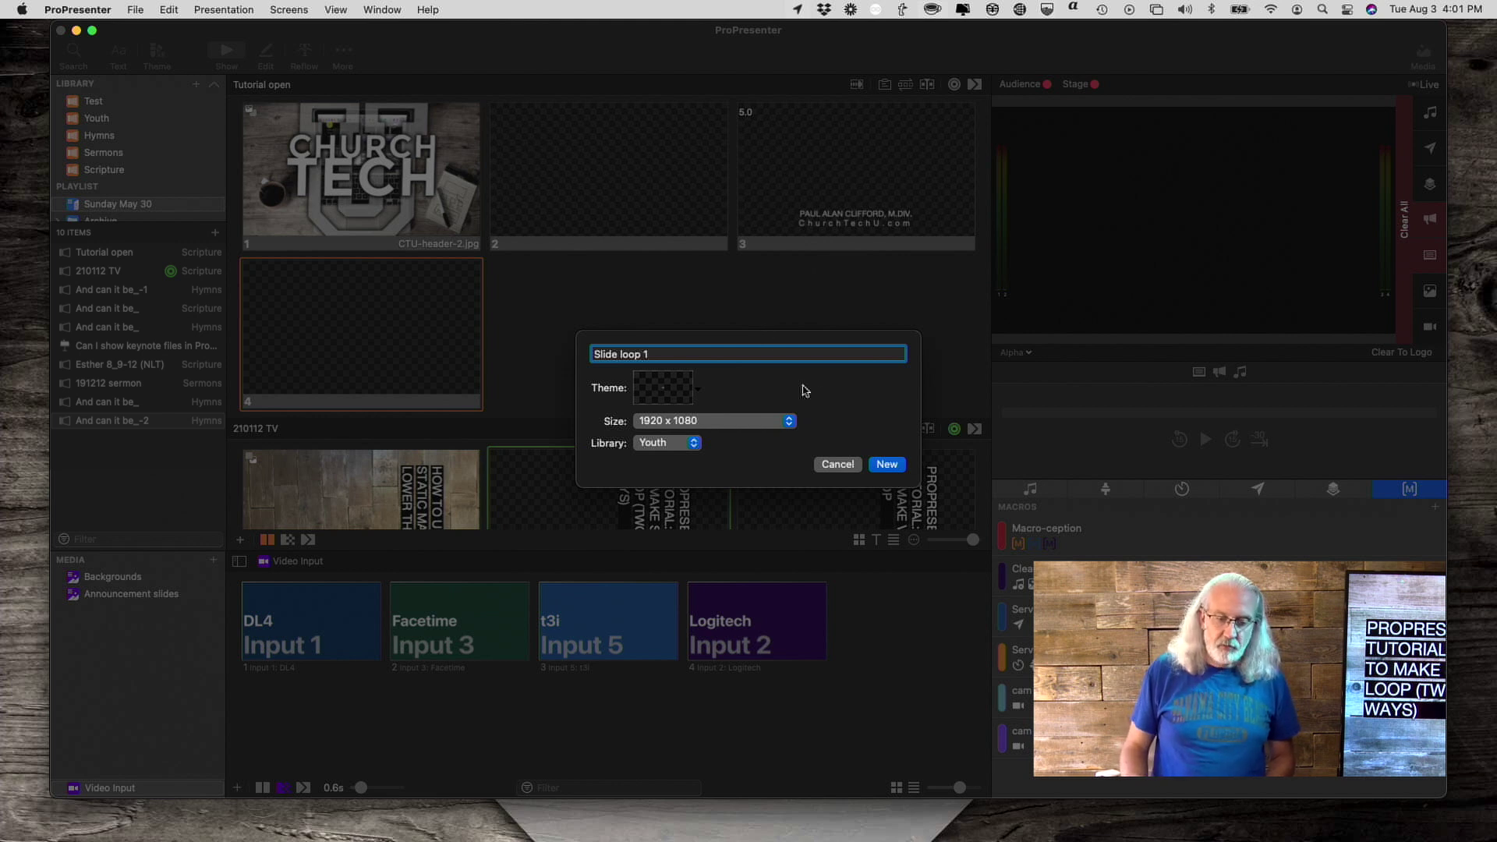
left_click(887, 465)
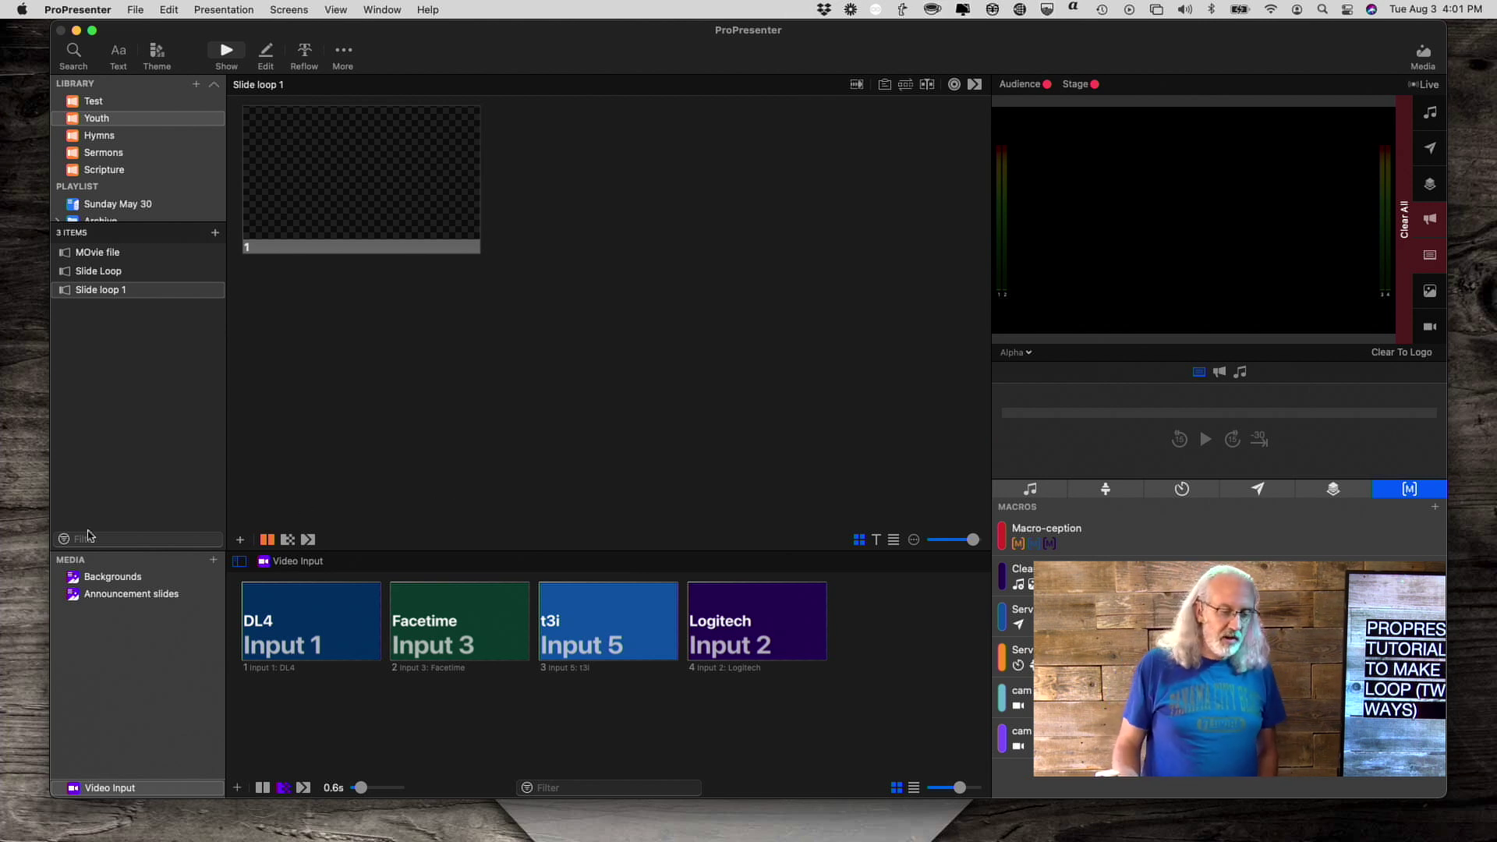
Add the decision-for-Christ image from the Announcement slides playlist as slide 1
left_click(116, 598)
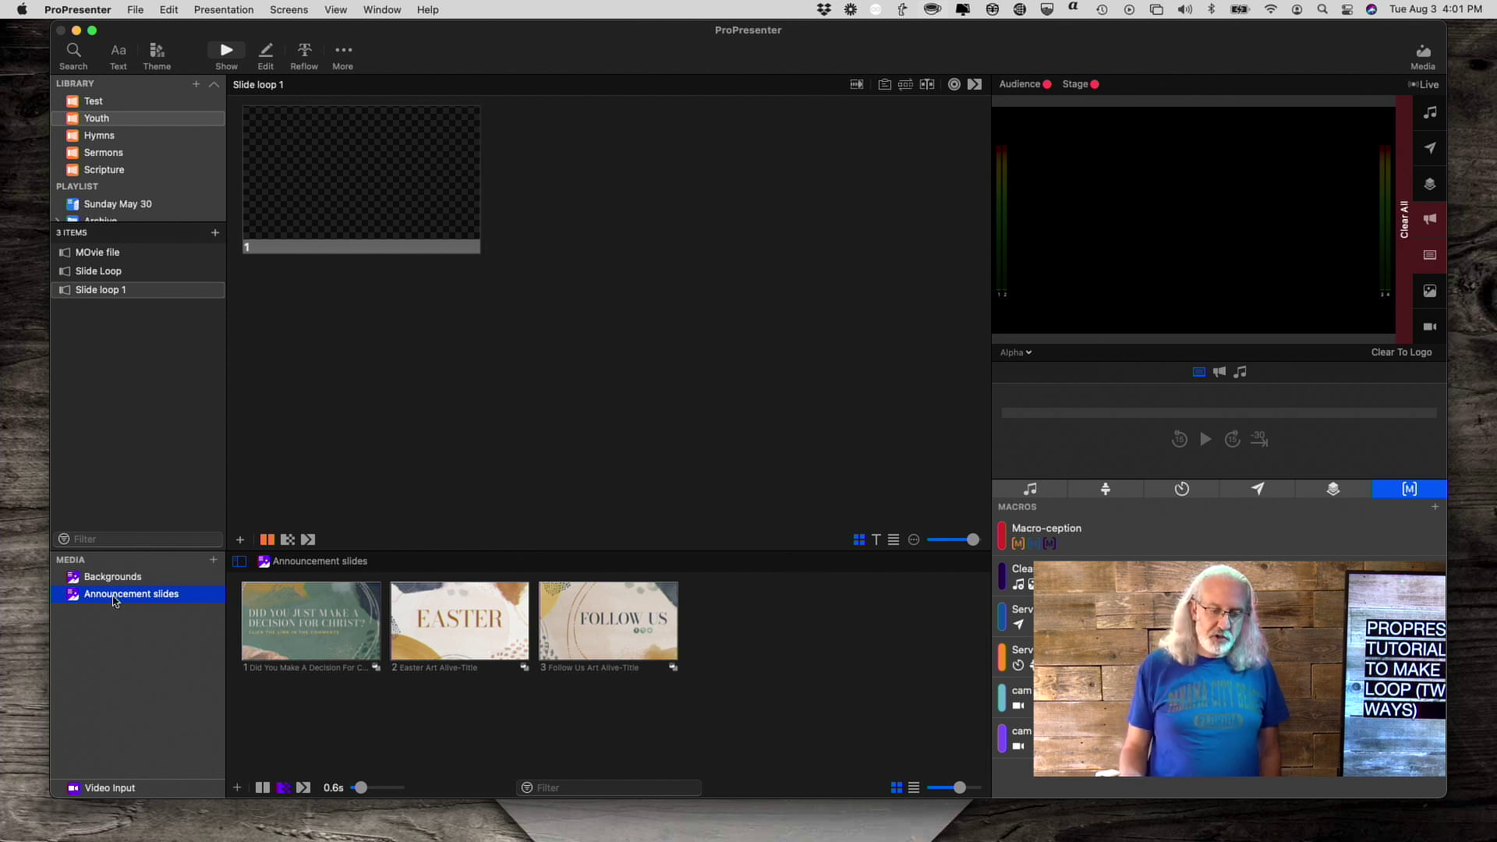
left_click(237, 789)
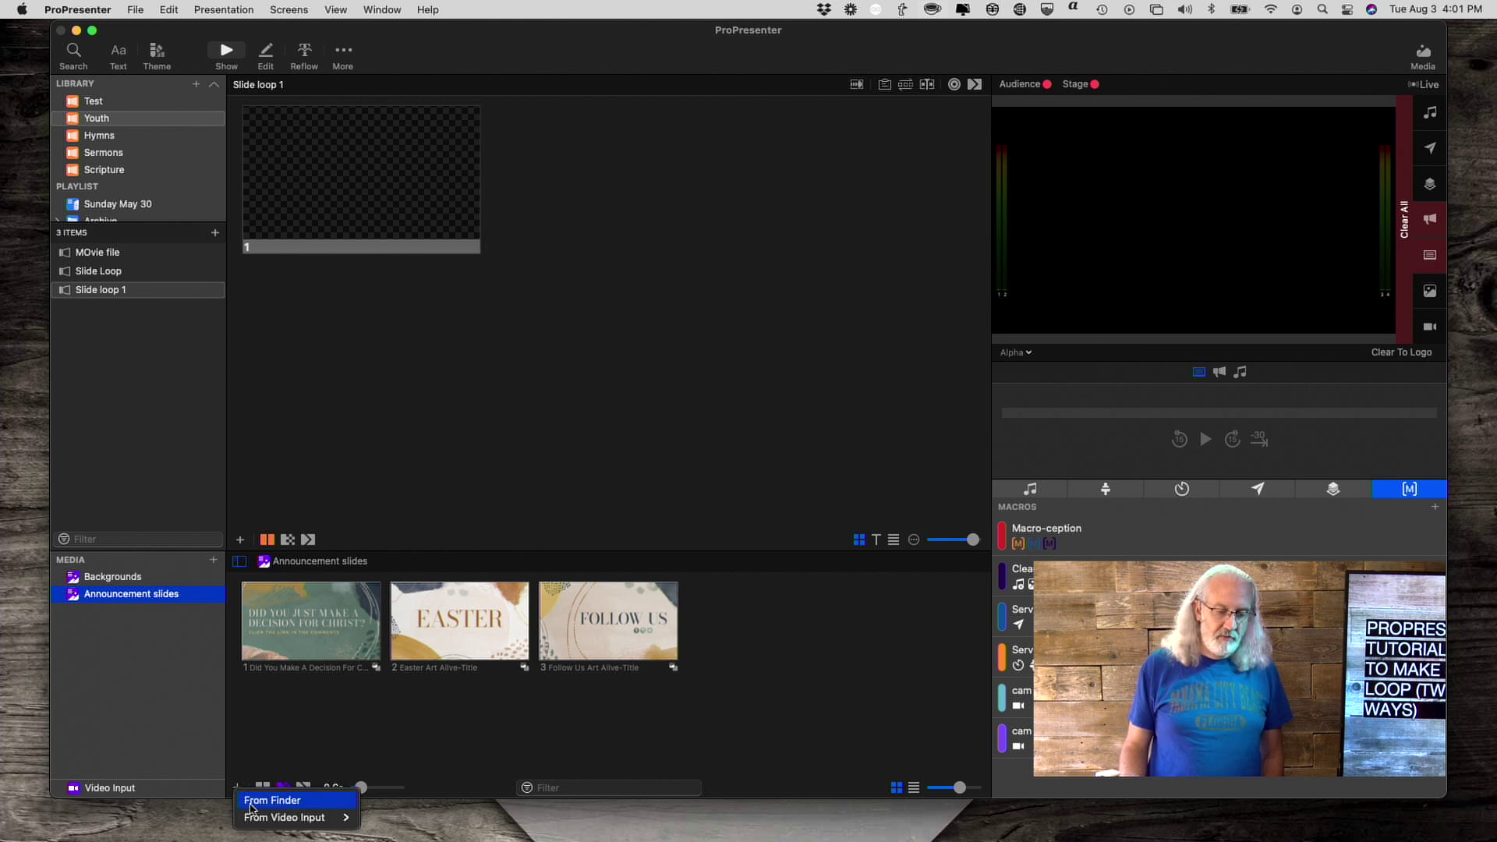
left_click(273, 735)
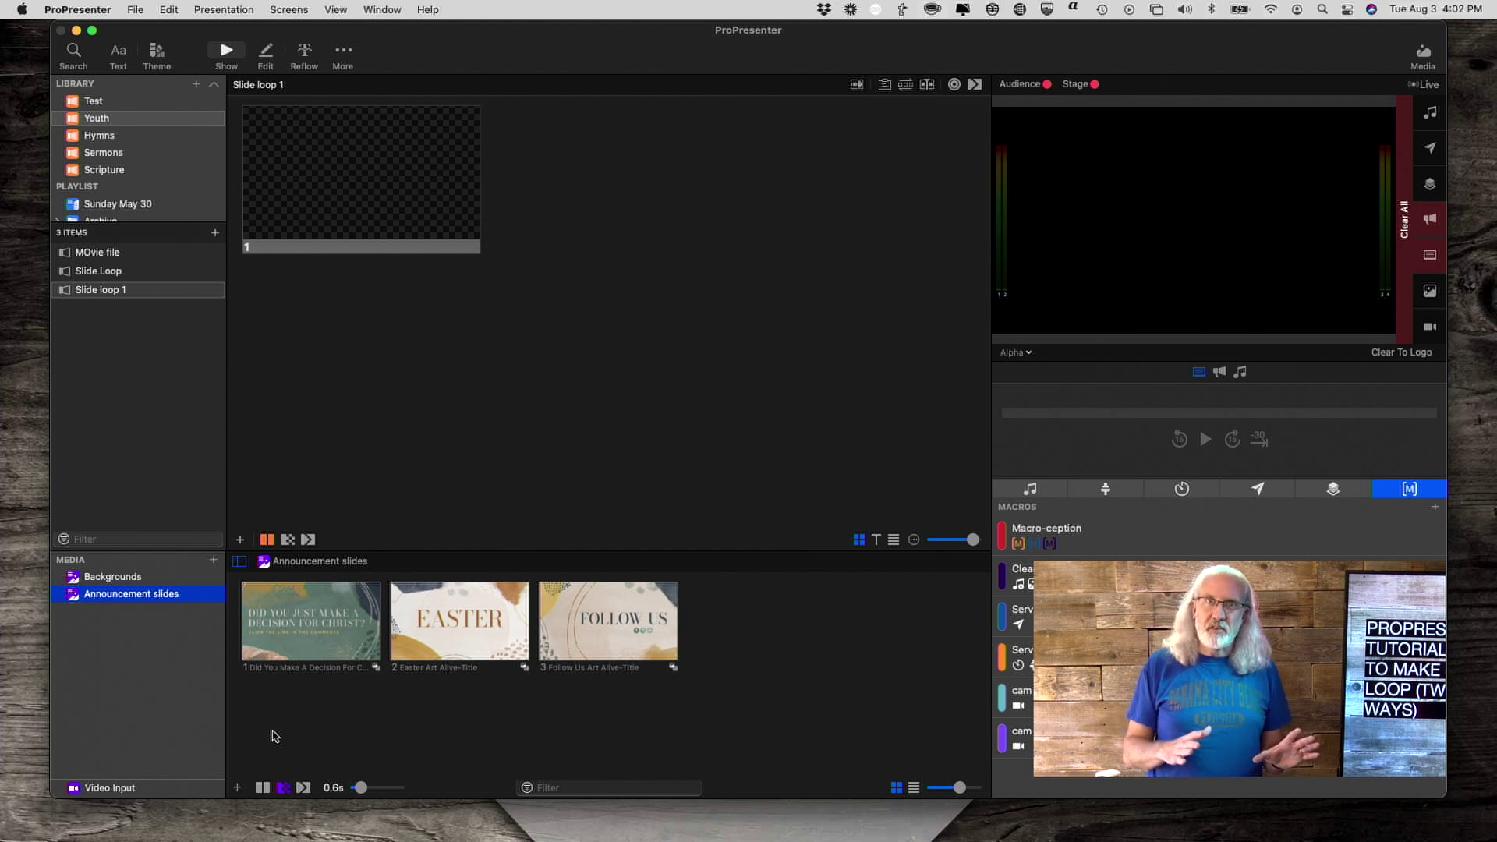
left_click_drag(709, 665, 414, 218)
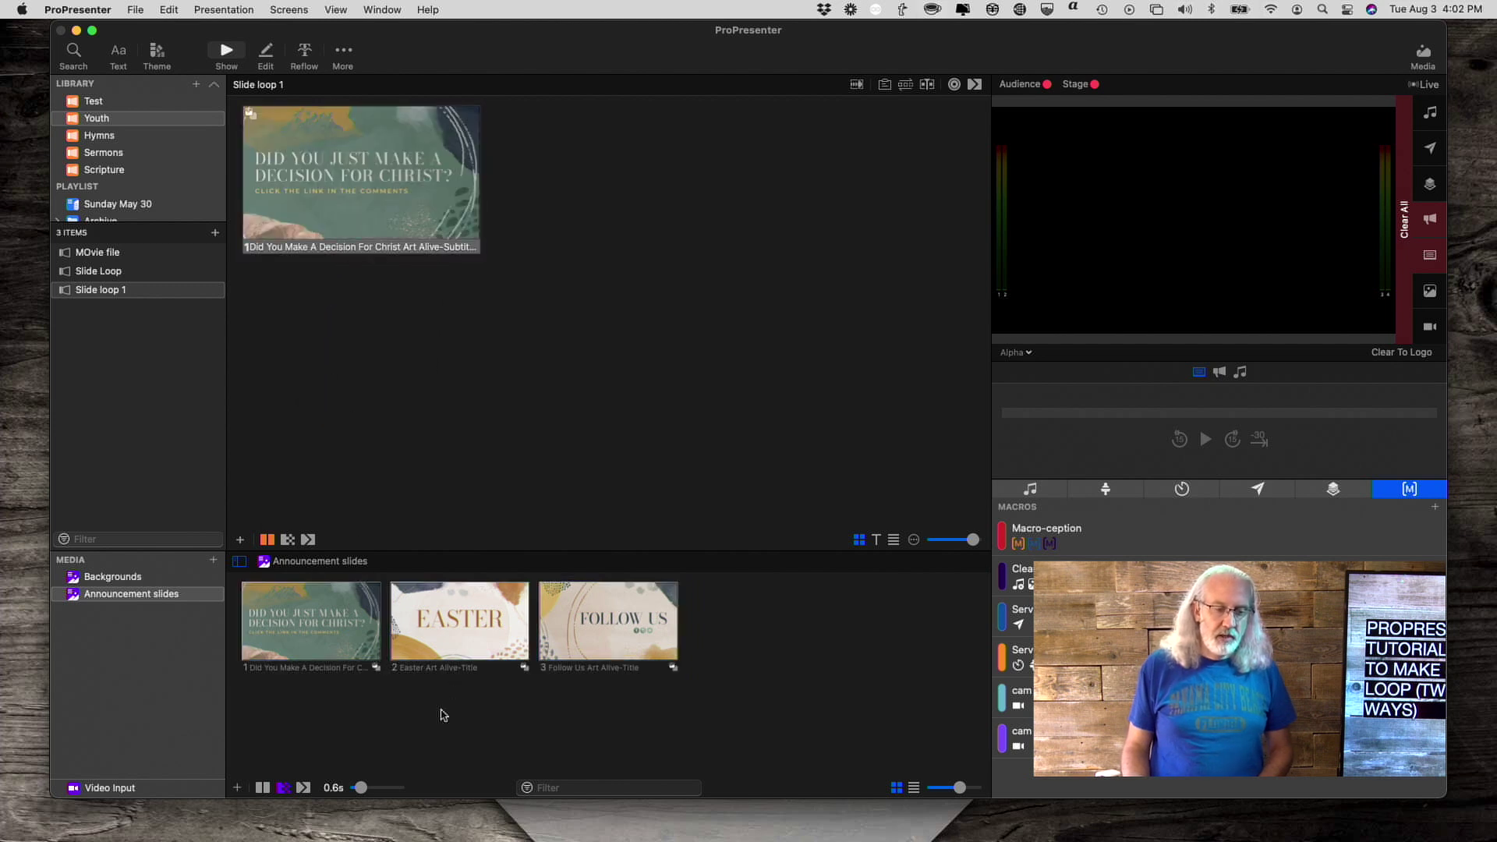
Add the Easter and Follow Us images together as slides 2 and 3
left_click_drag(444, 706, 627, 641)
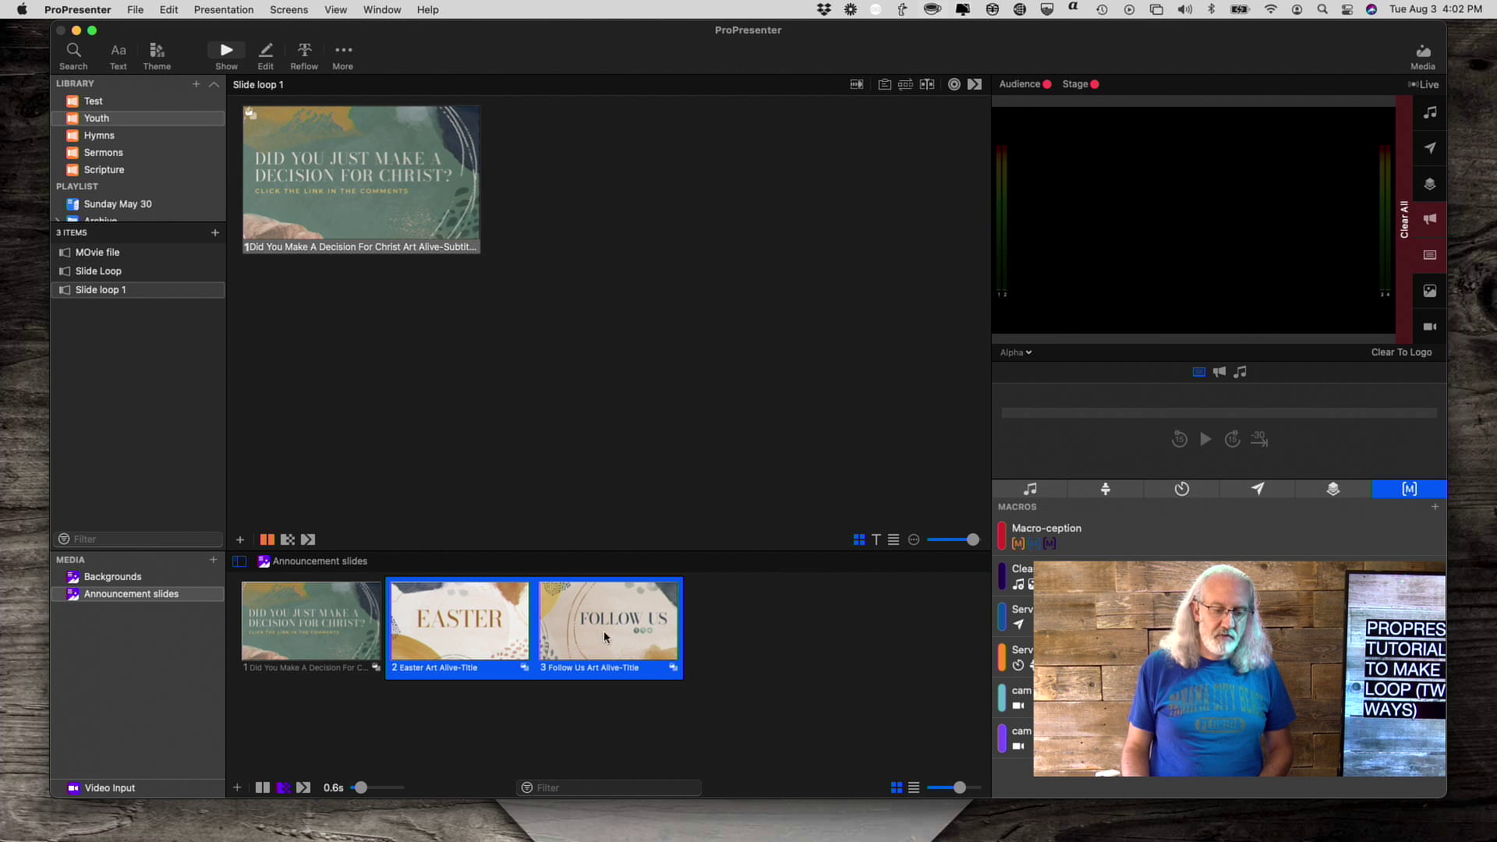
left_click(529, 250)
left_click_drag(579, 707, 574, 321)
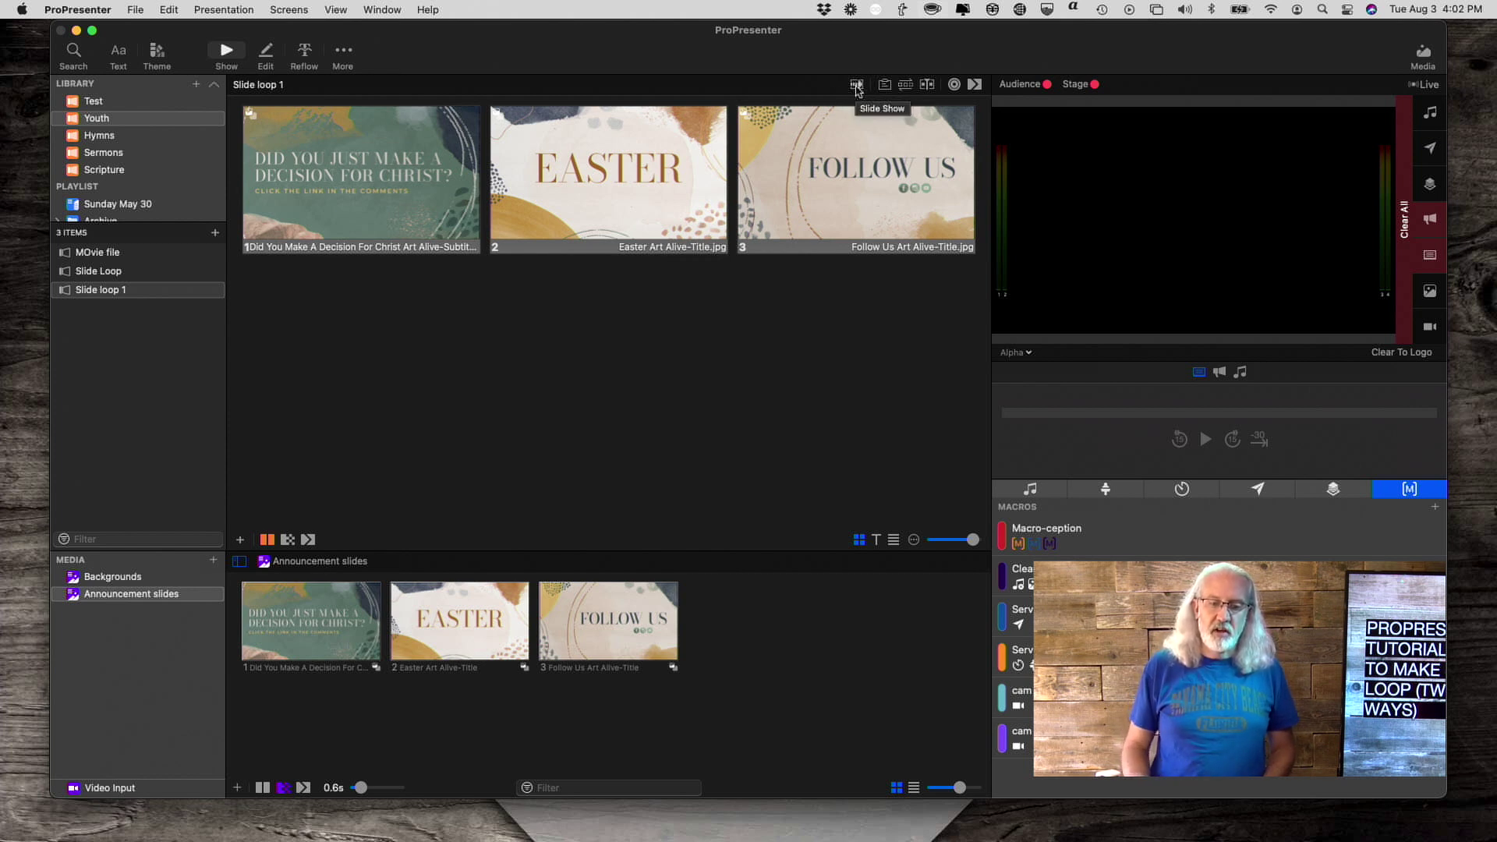
Set a custom 7-second slide show timer for the presentation
left_click(857, 85)
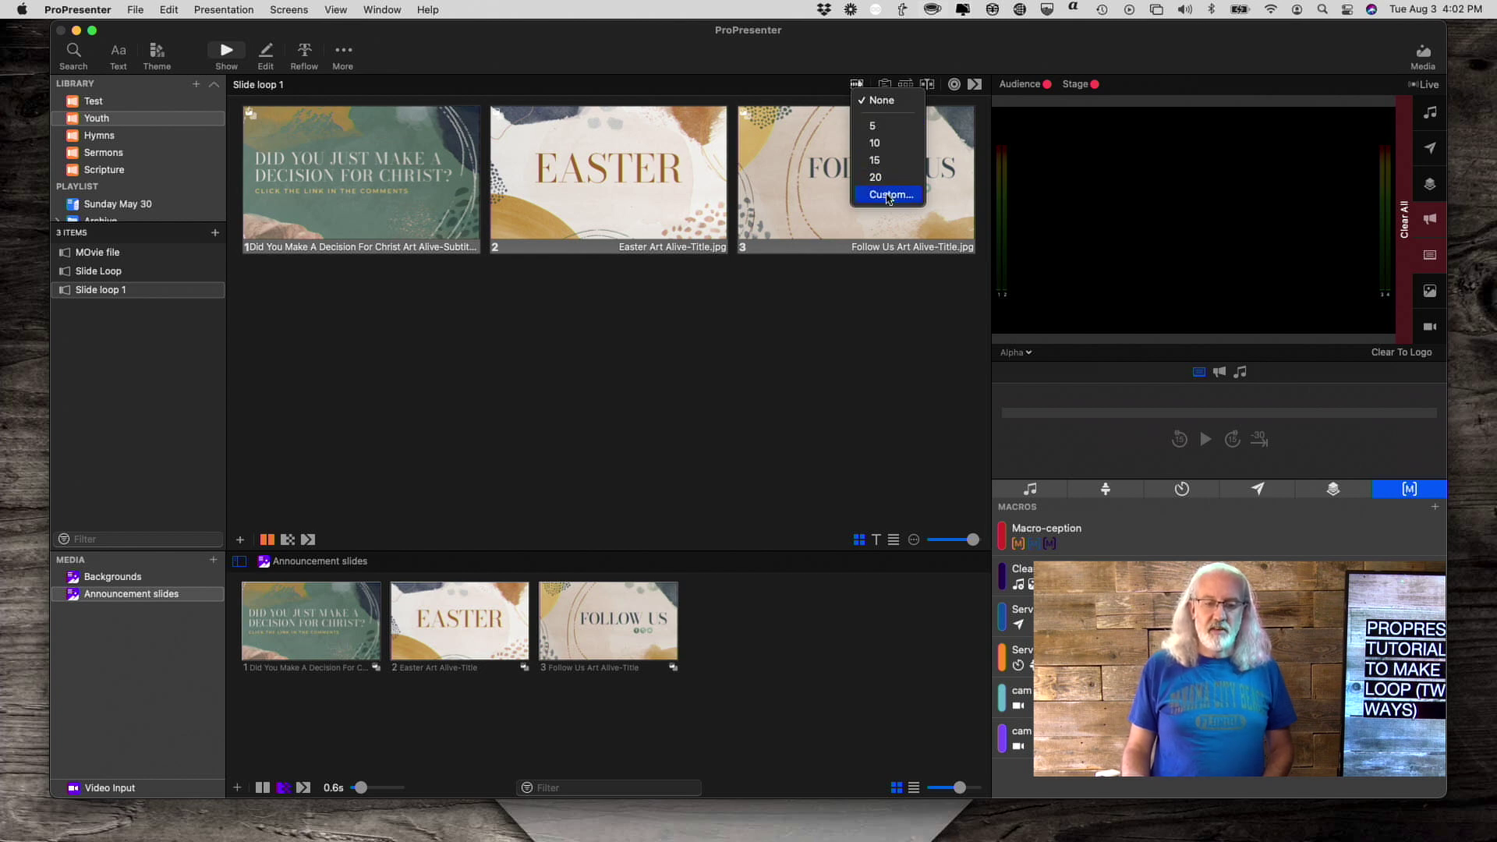
left_click(888, 195)
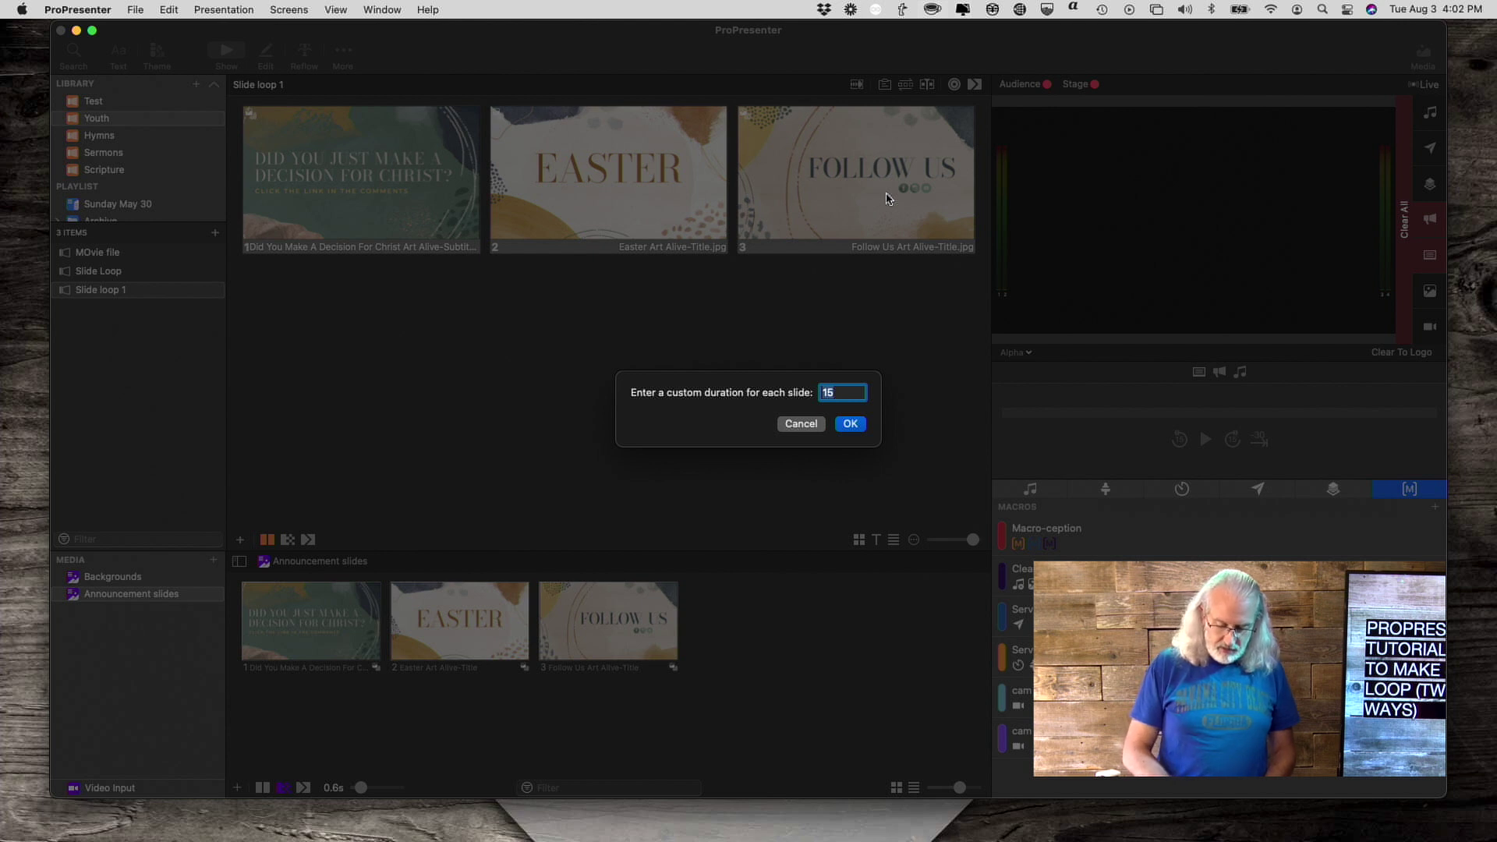
type("7")
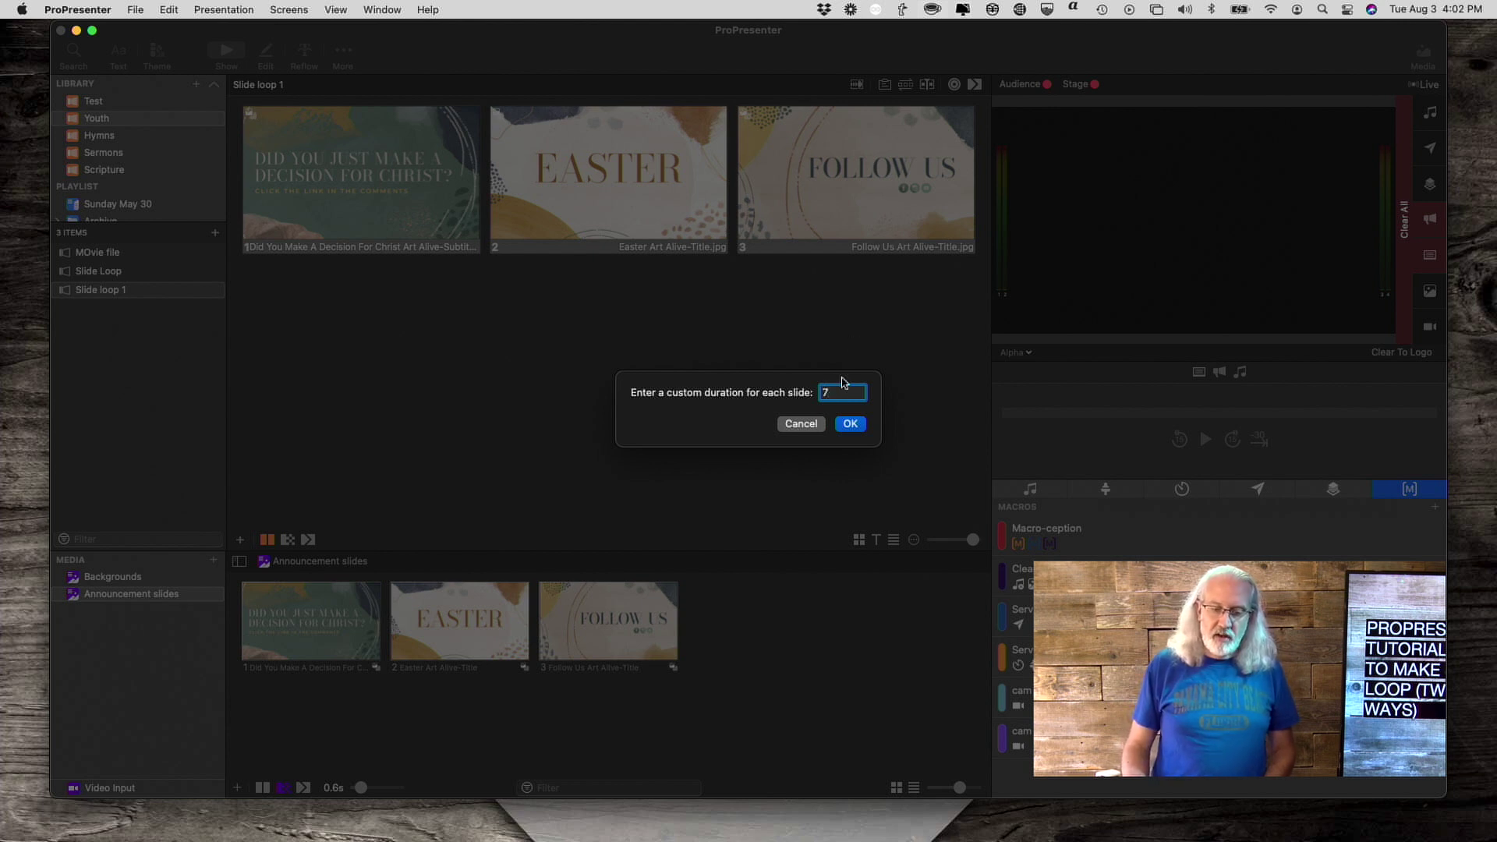
left_click(851, 425)
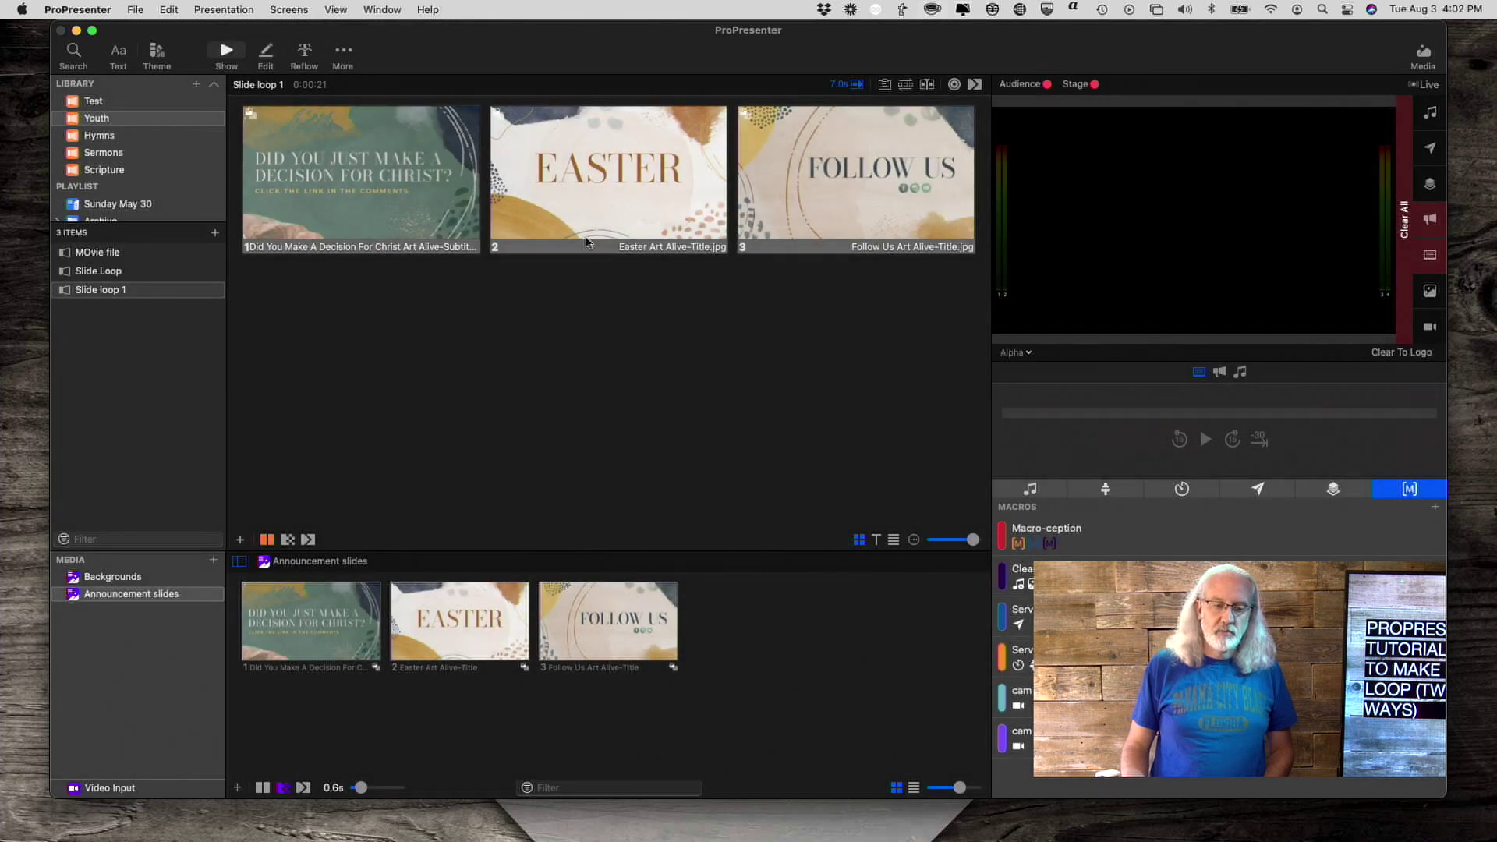
Take slide 1 live and show the Main out output in the preview
left_click(351, 192)
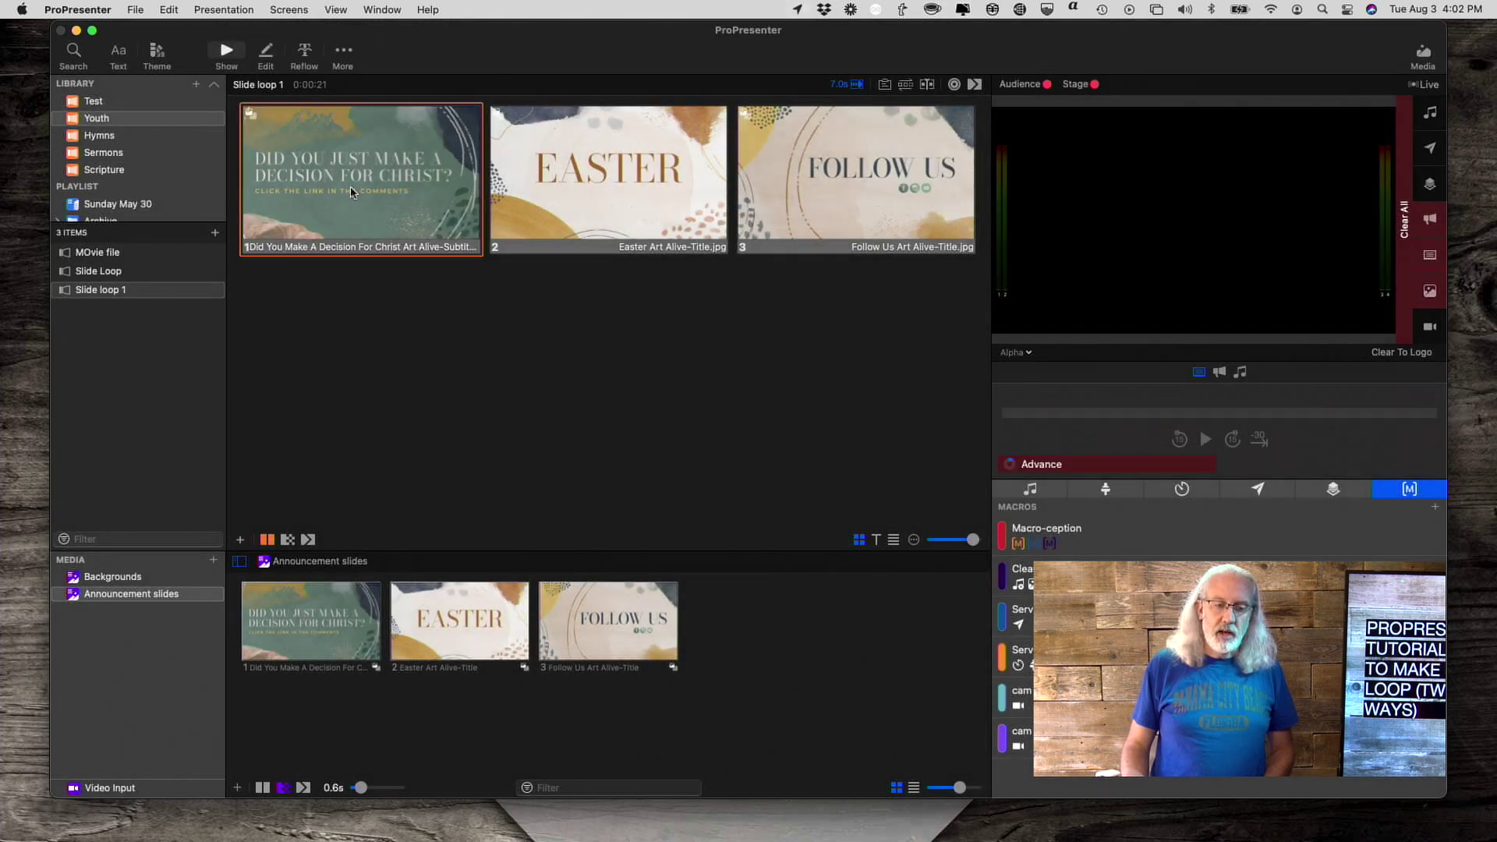
left_click(1030, 354)
left_click(1031, 392)
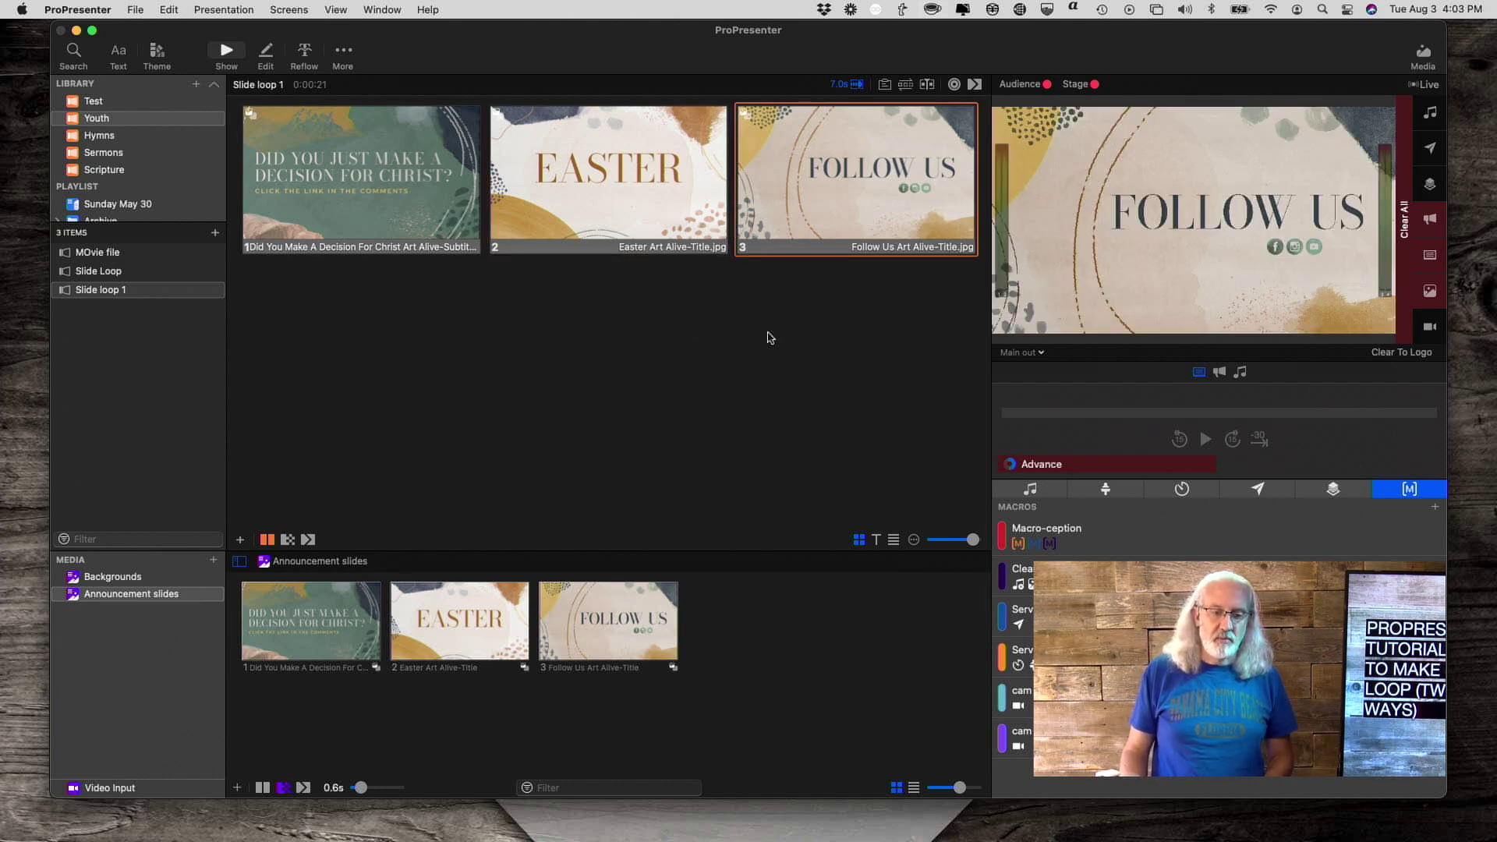
left_click(844, 85)
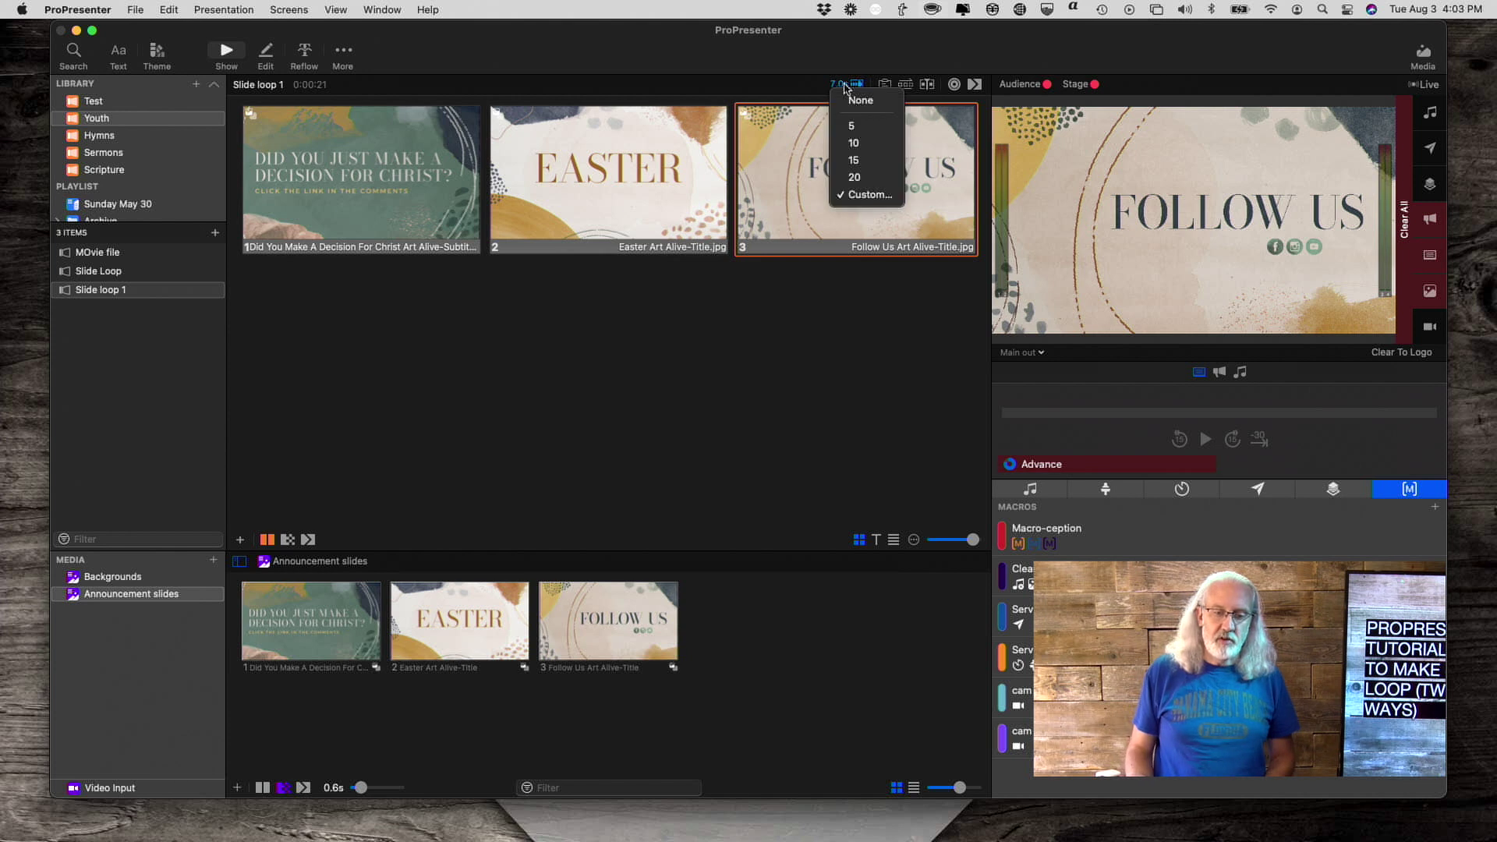
Replace the presentation timer with a 7-second Go to Next Timer on all three slides
left_click(857, 99)
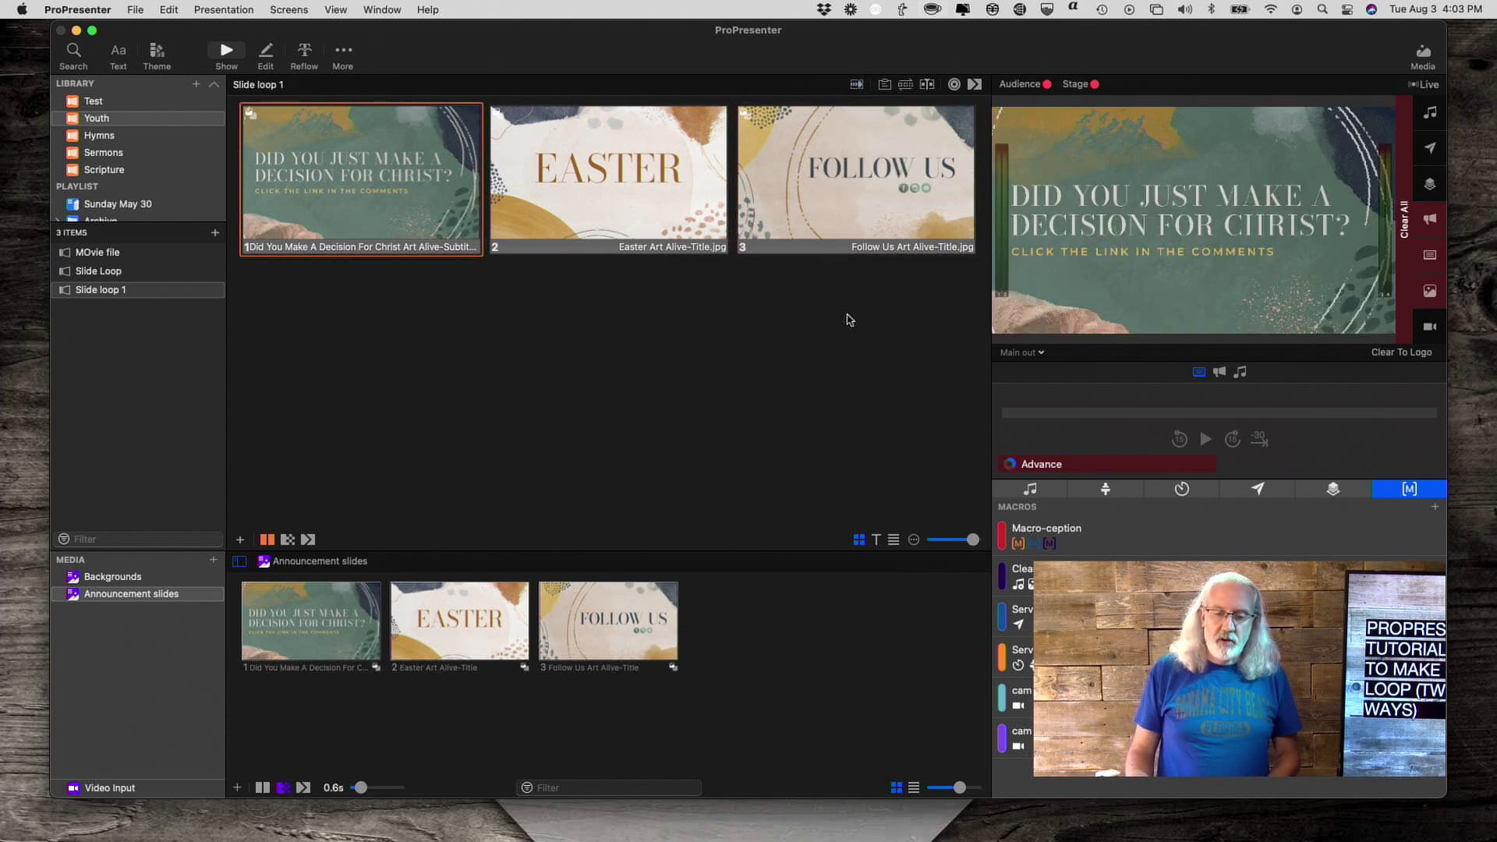
left_click_drag(850, 320, 404, 192)
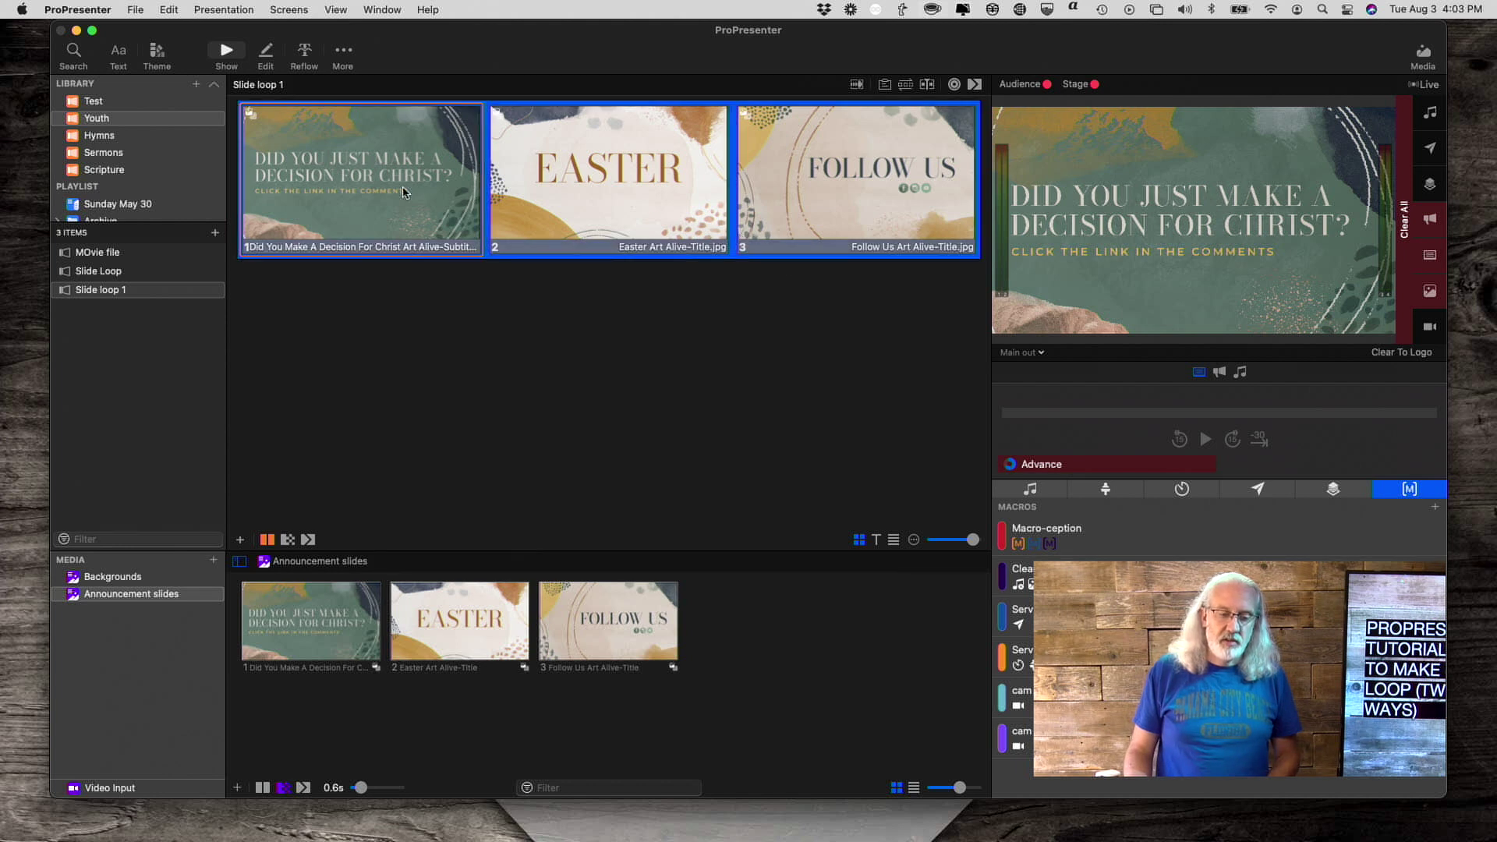
right_click(404, 191)
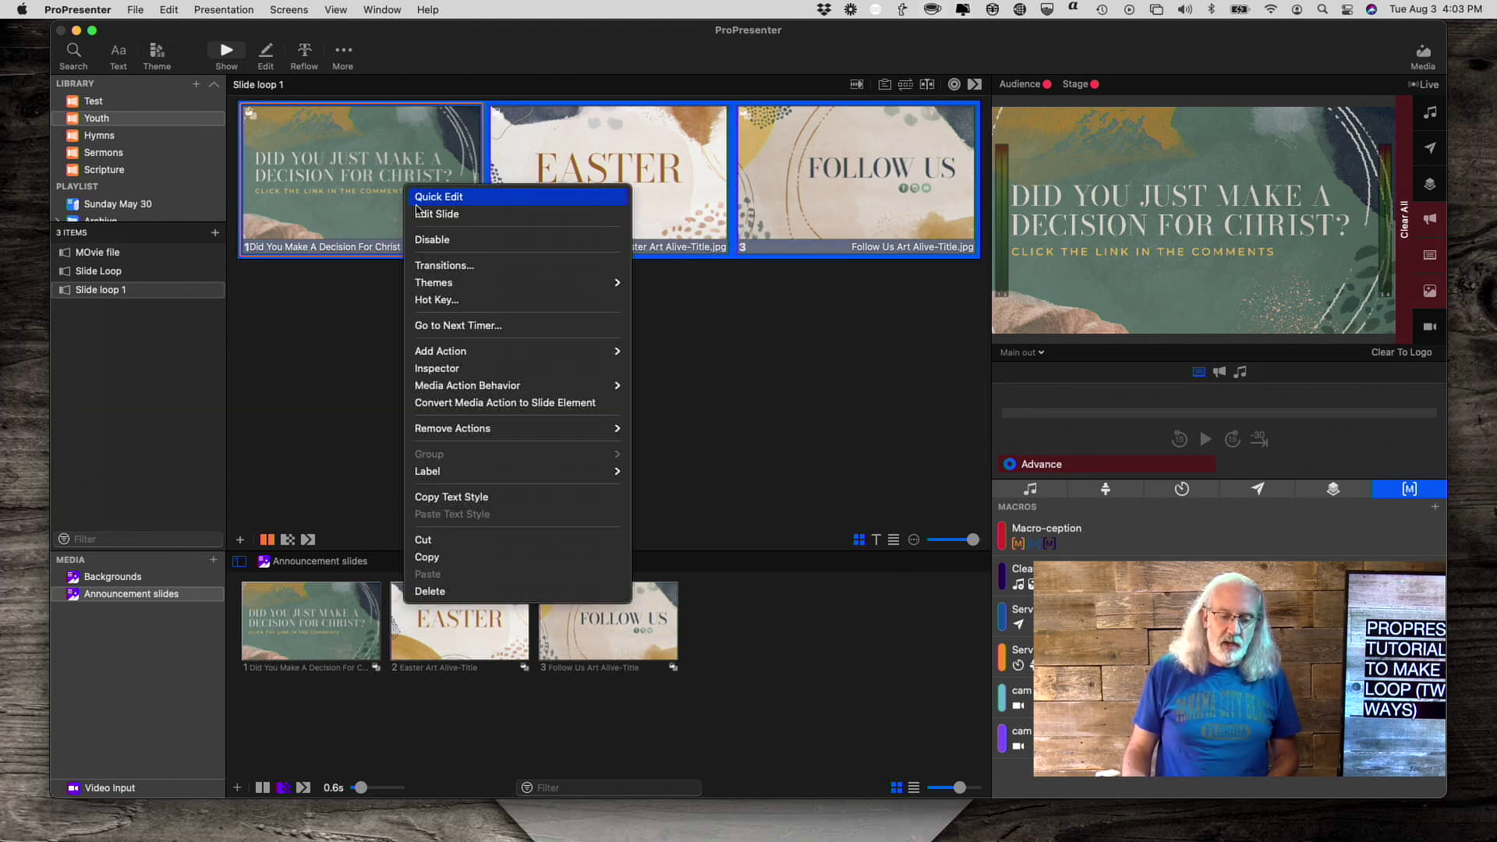
left_click(435, 327)
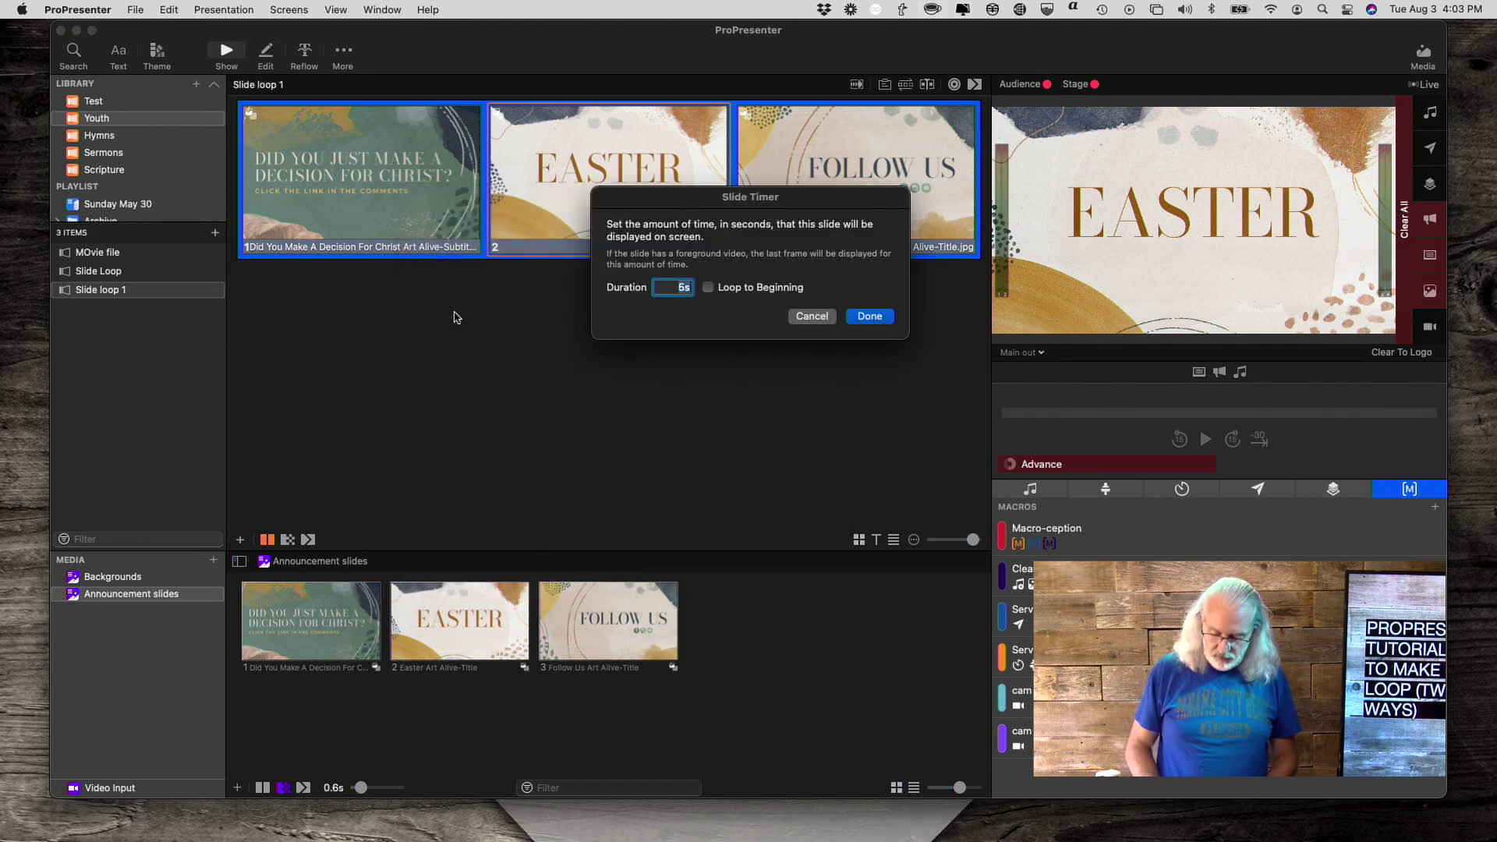
type("7")
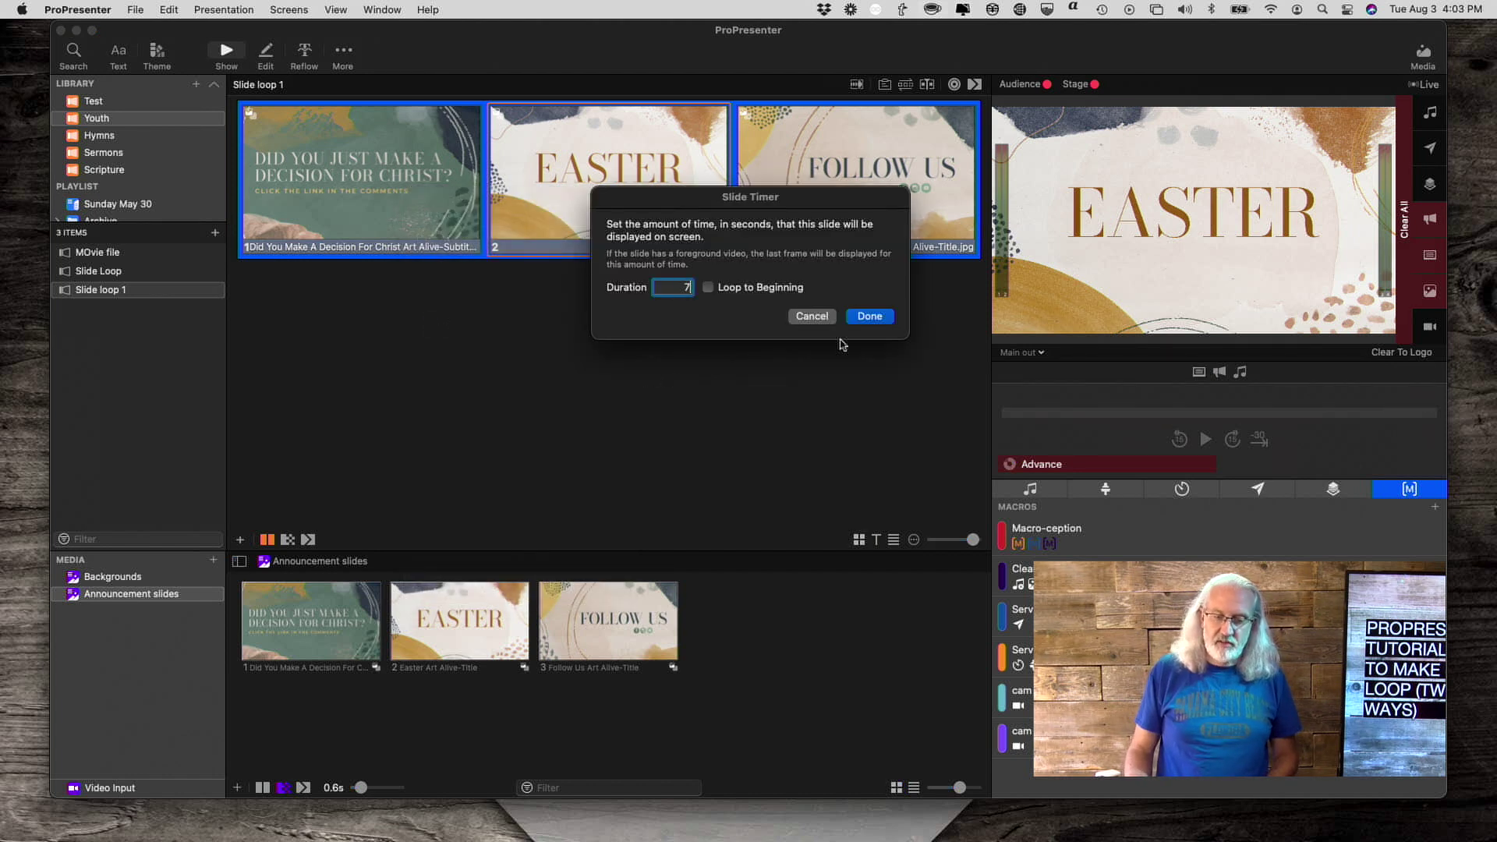
left_click(869, 317)
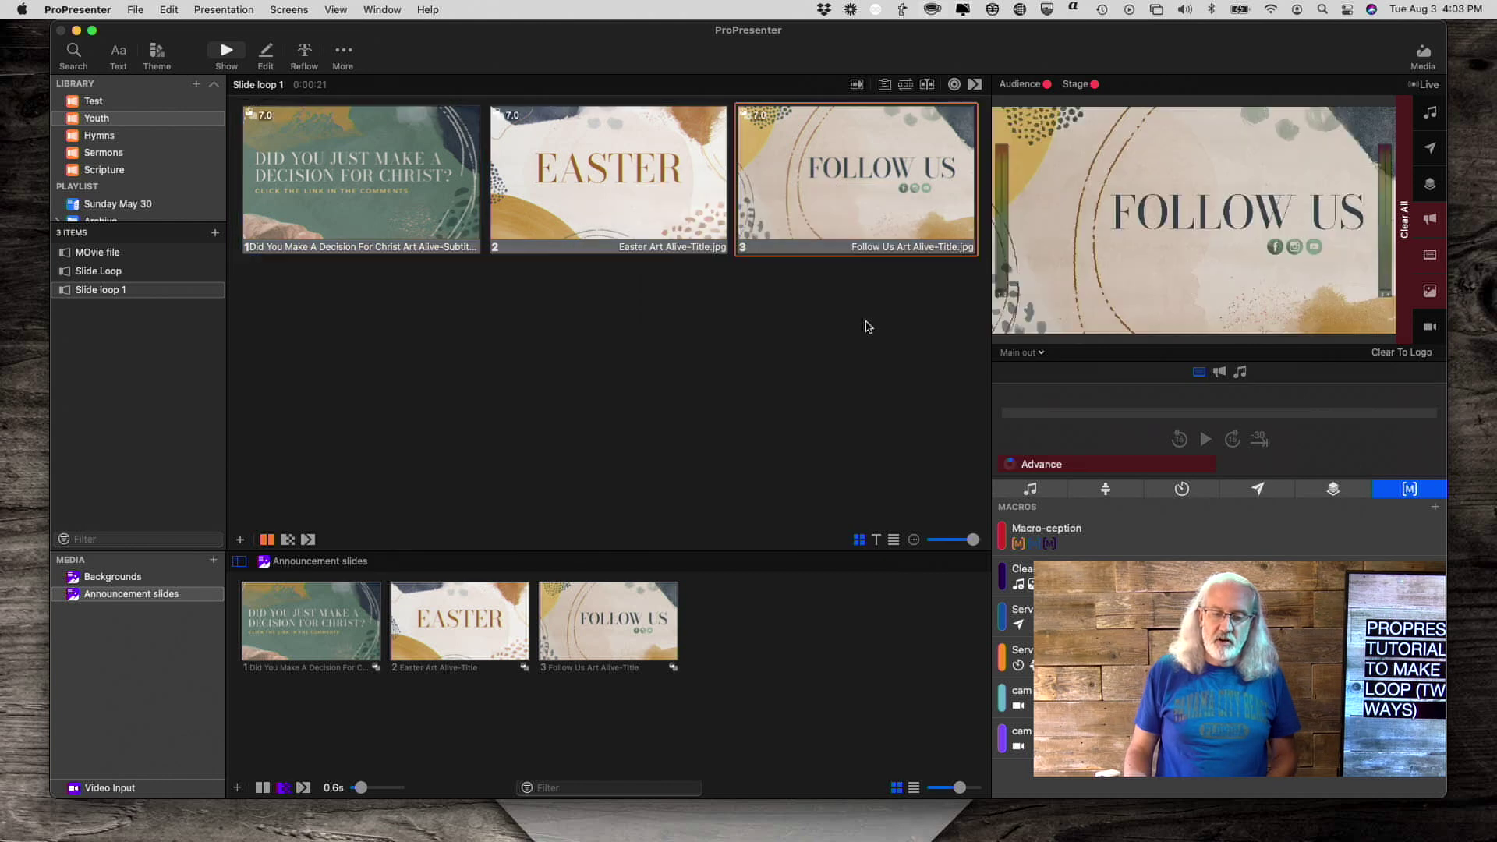
Make the Follow Us slide's timer loop to the beginning and take it live
right_click(870, 193)
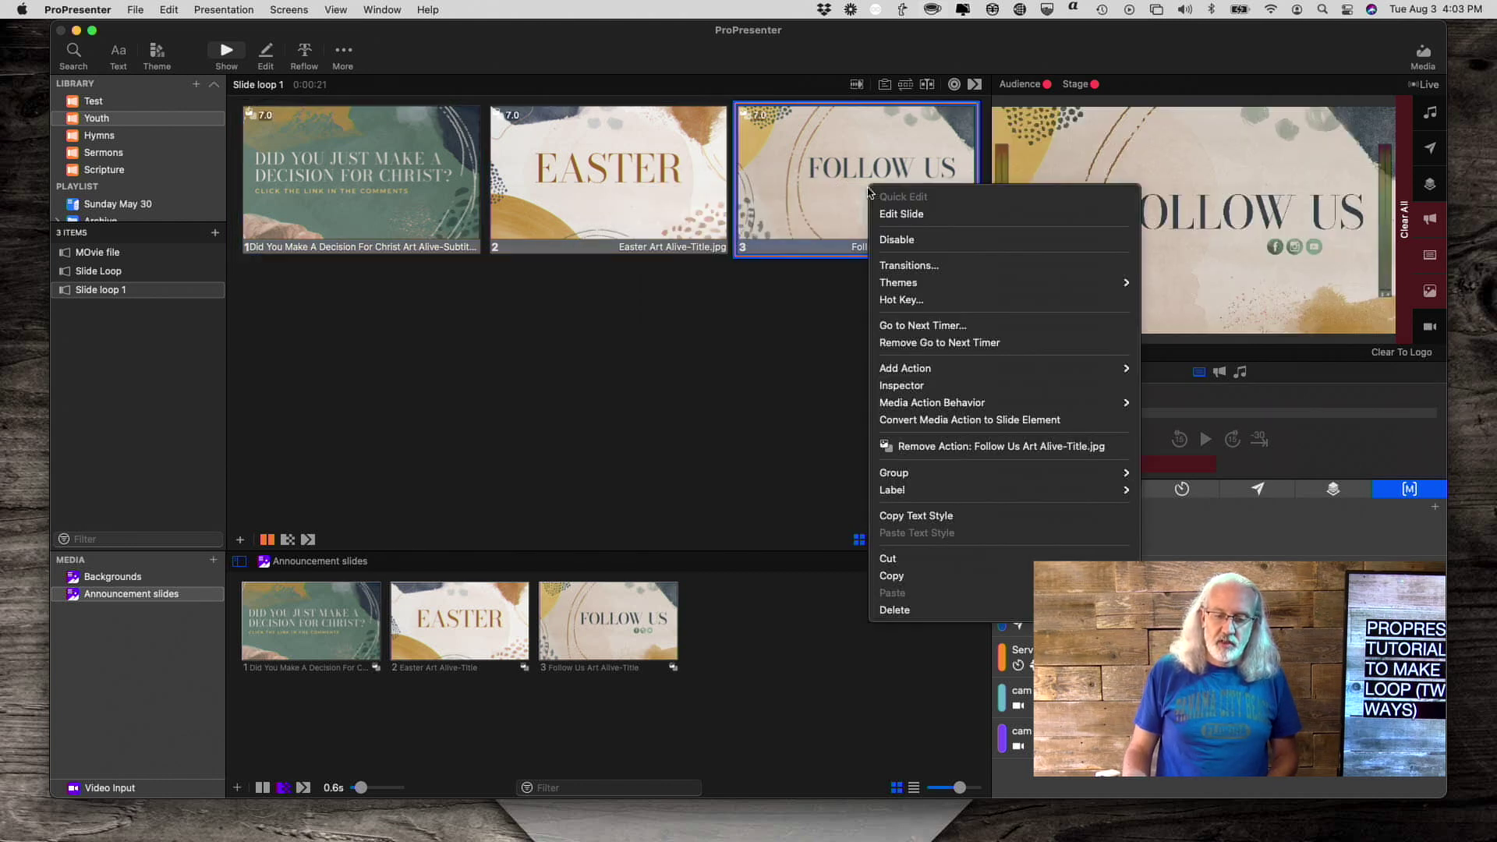
left_click(890, 326)
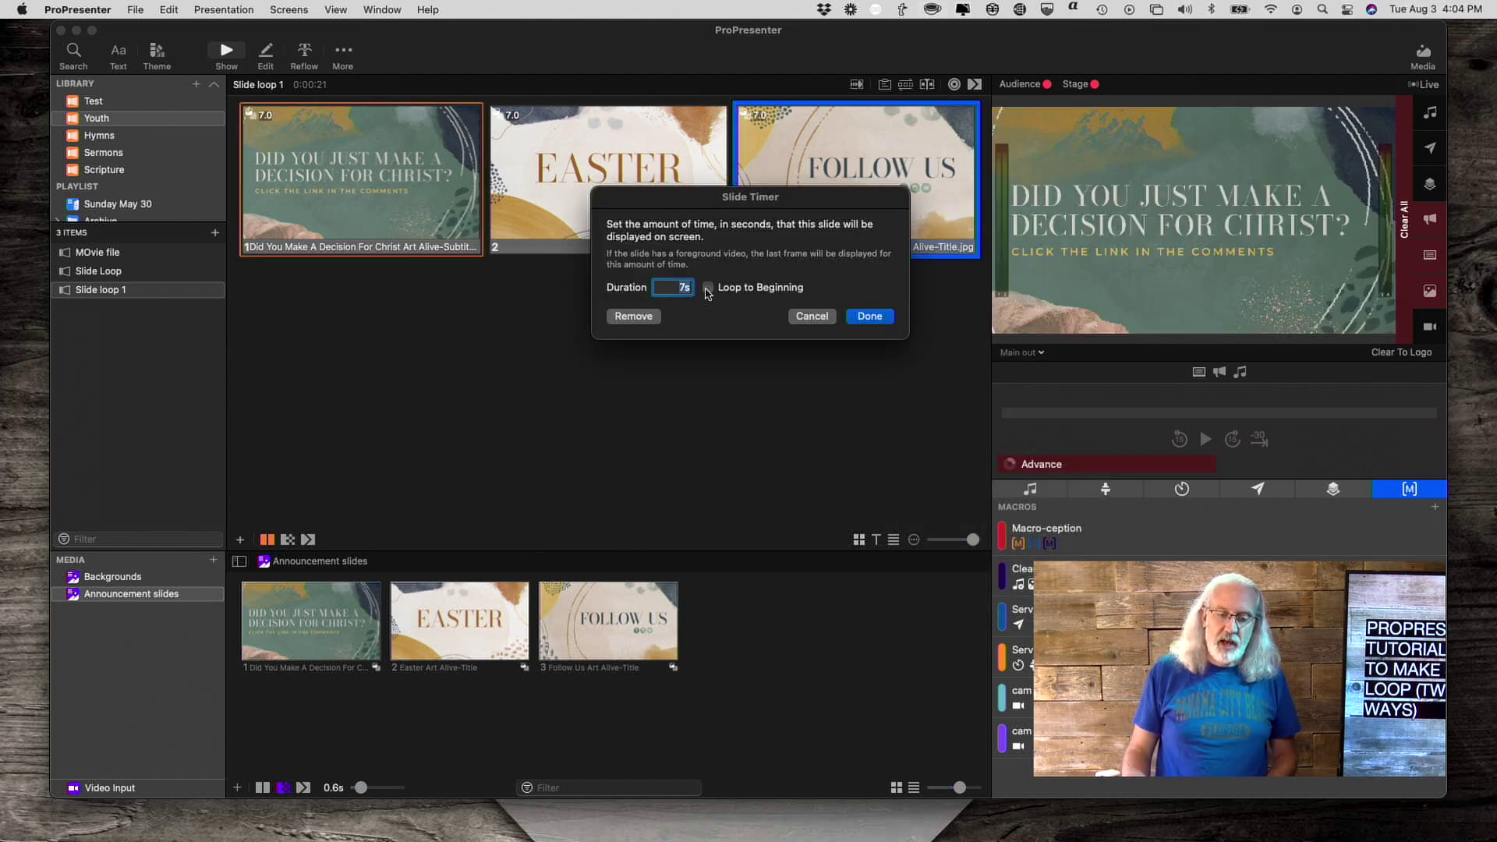
left_click(867, 318)
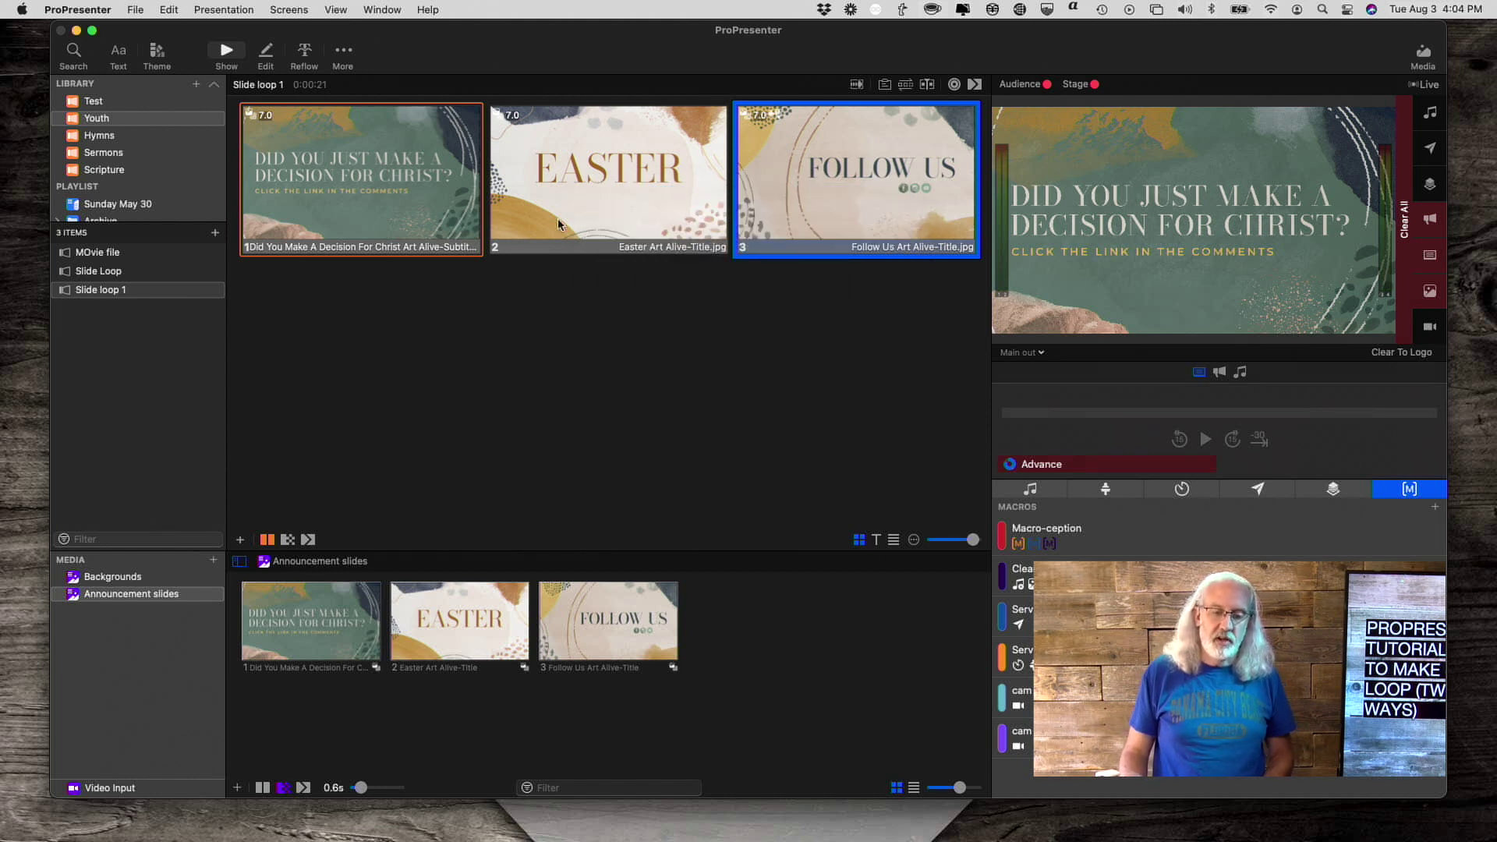
left_click(396, 195)
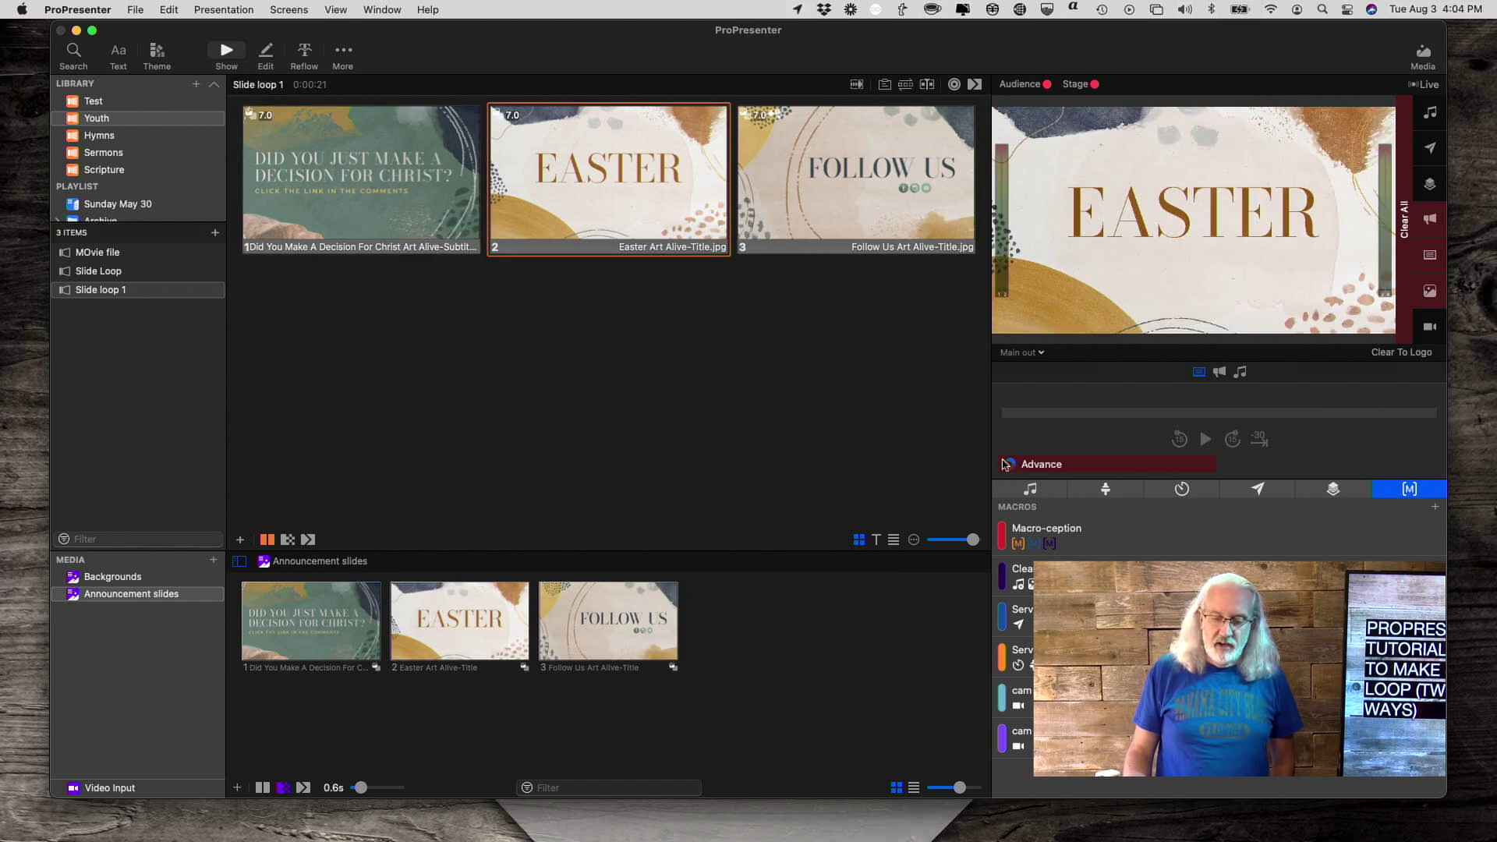
left_click(825, 178)
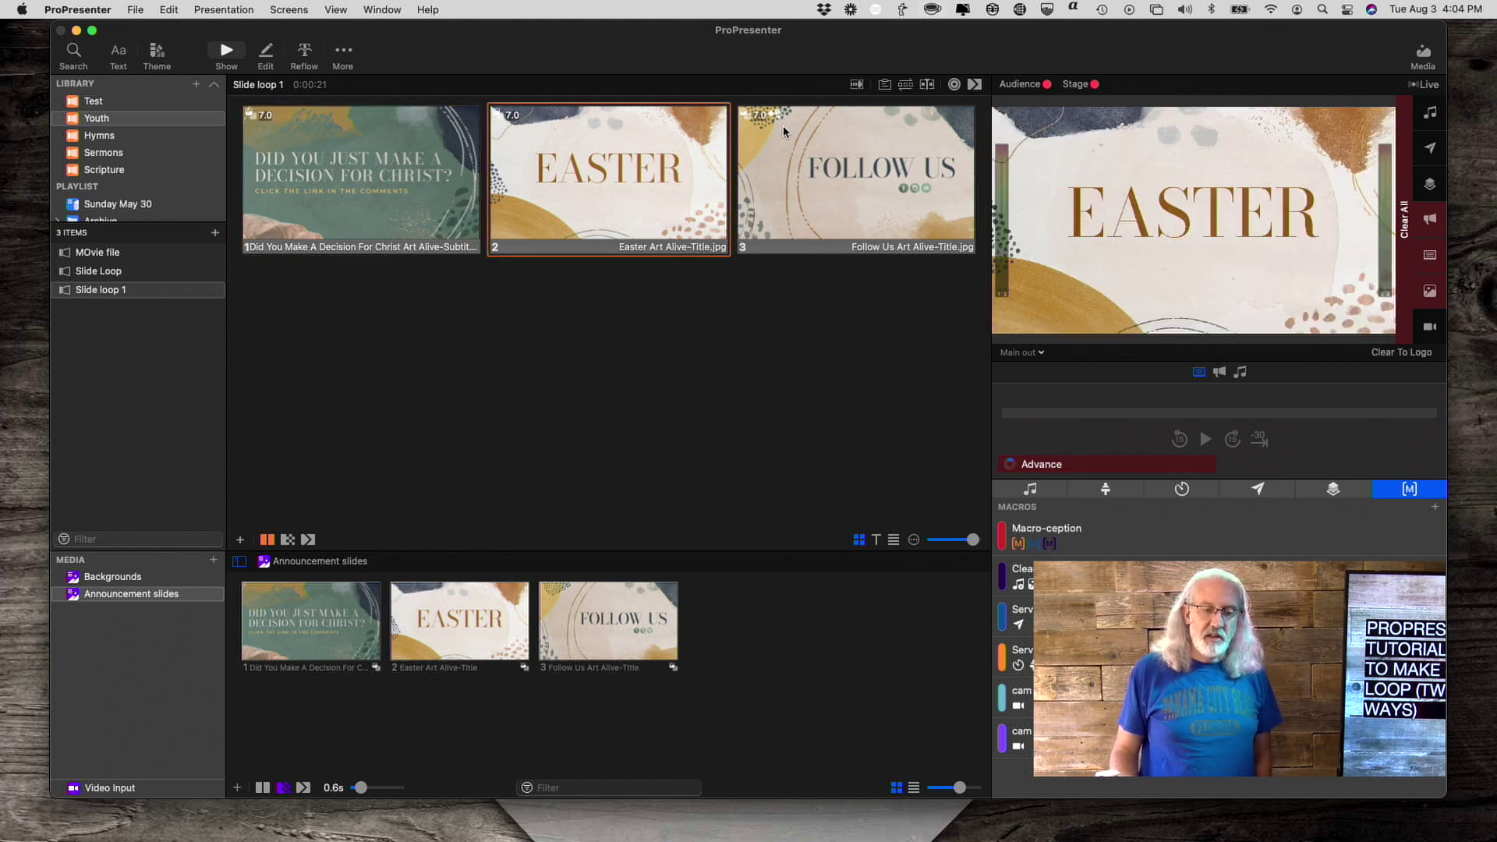
right_click(560, 151)
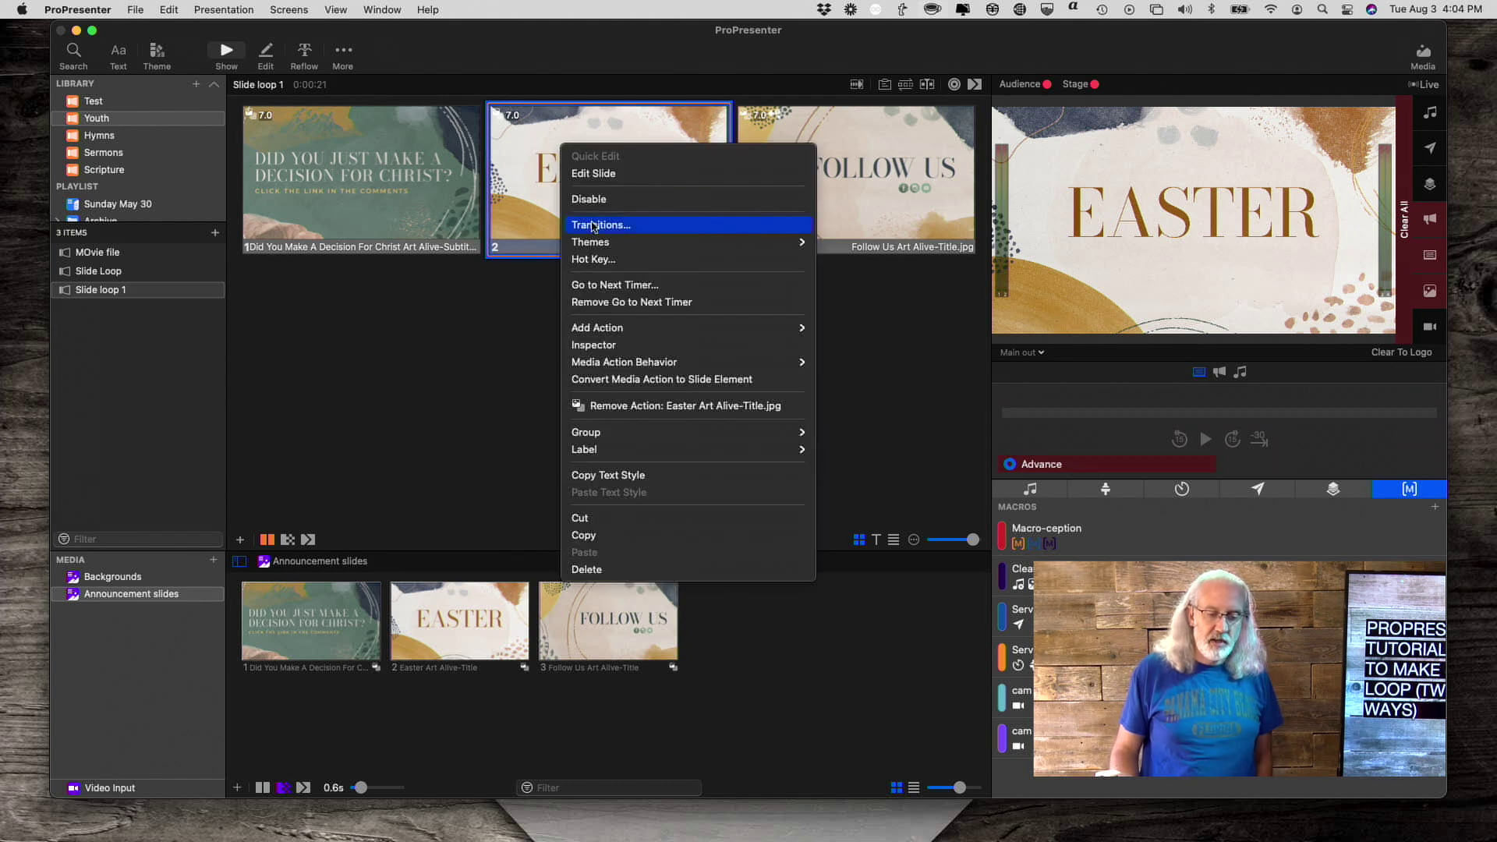
Shorten the Easter slide's next-slide timer to 5 seconds
left_click(608, 285)
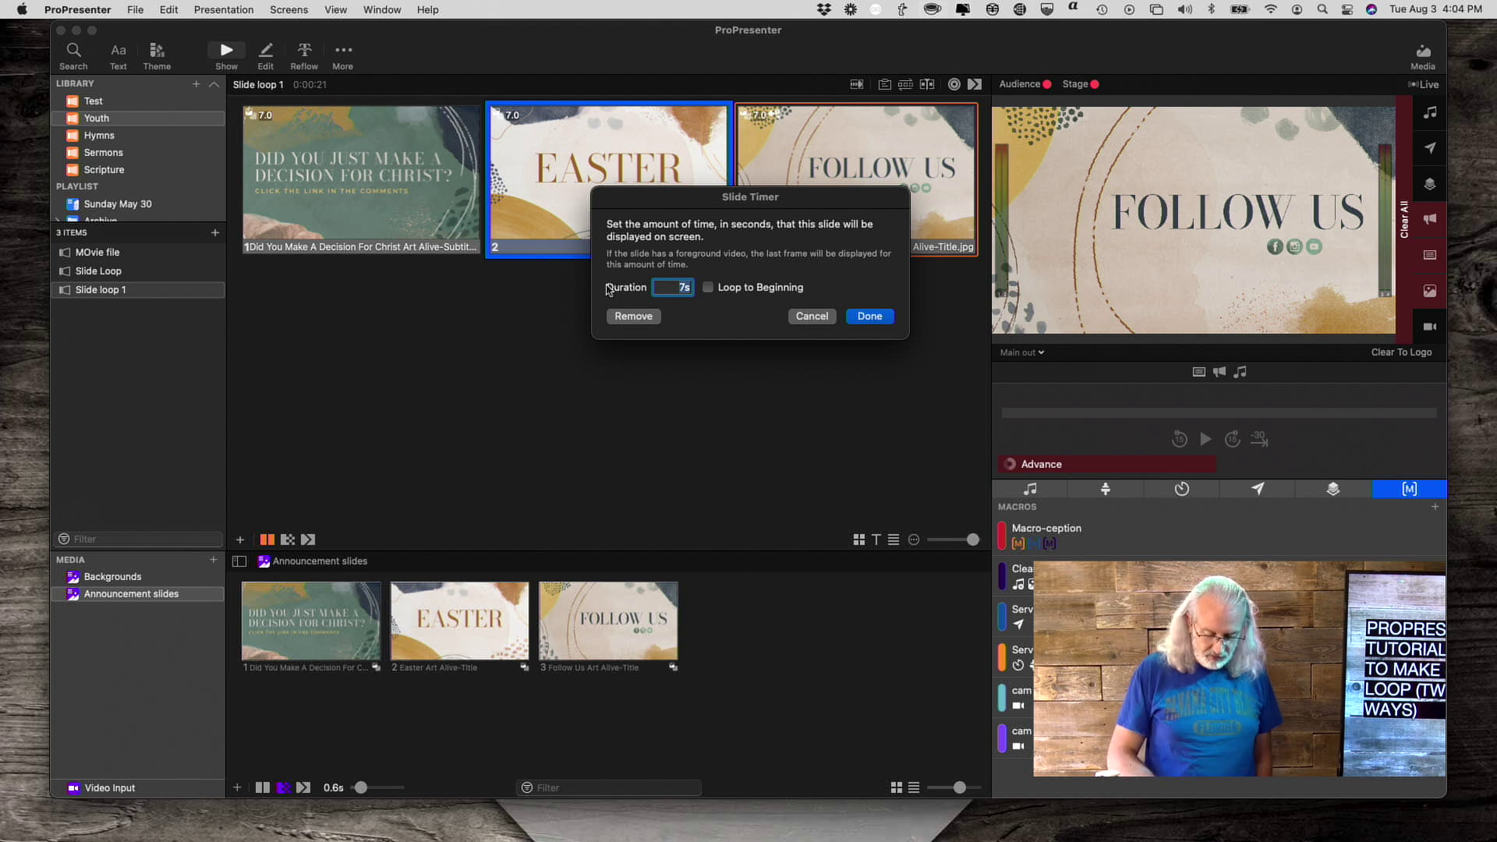
type("5")
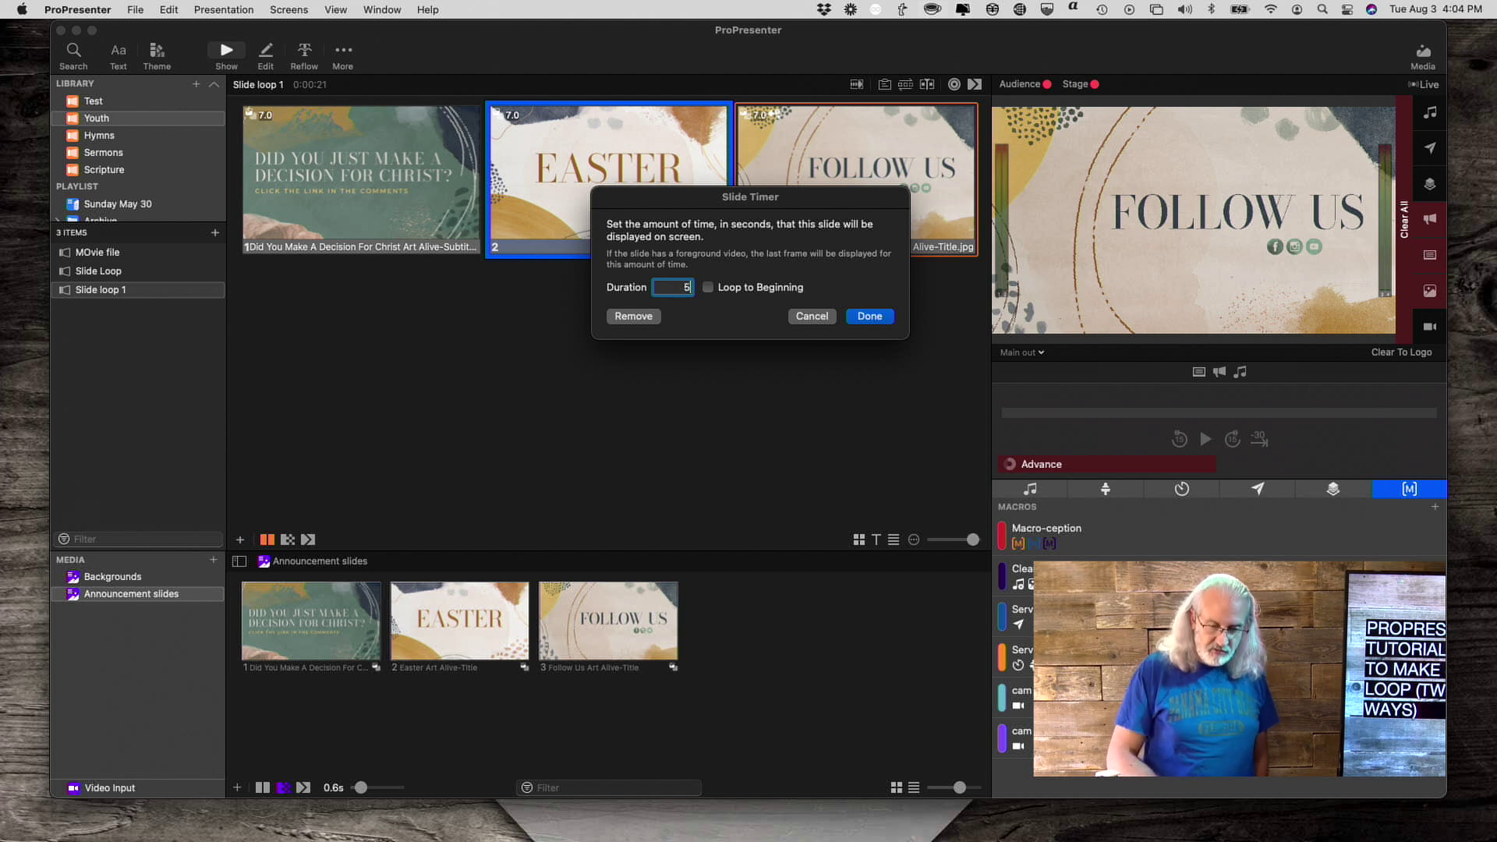
left_click(878, 318)
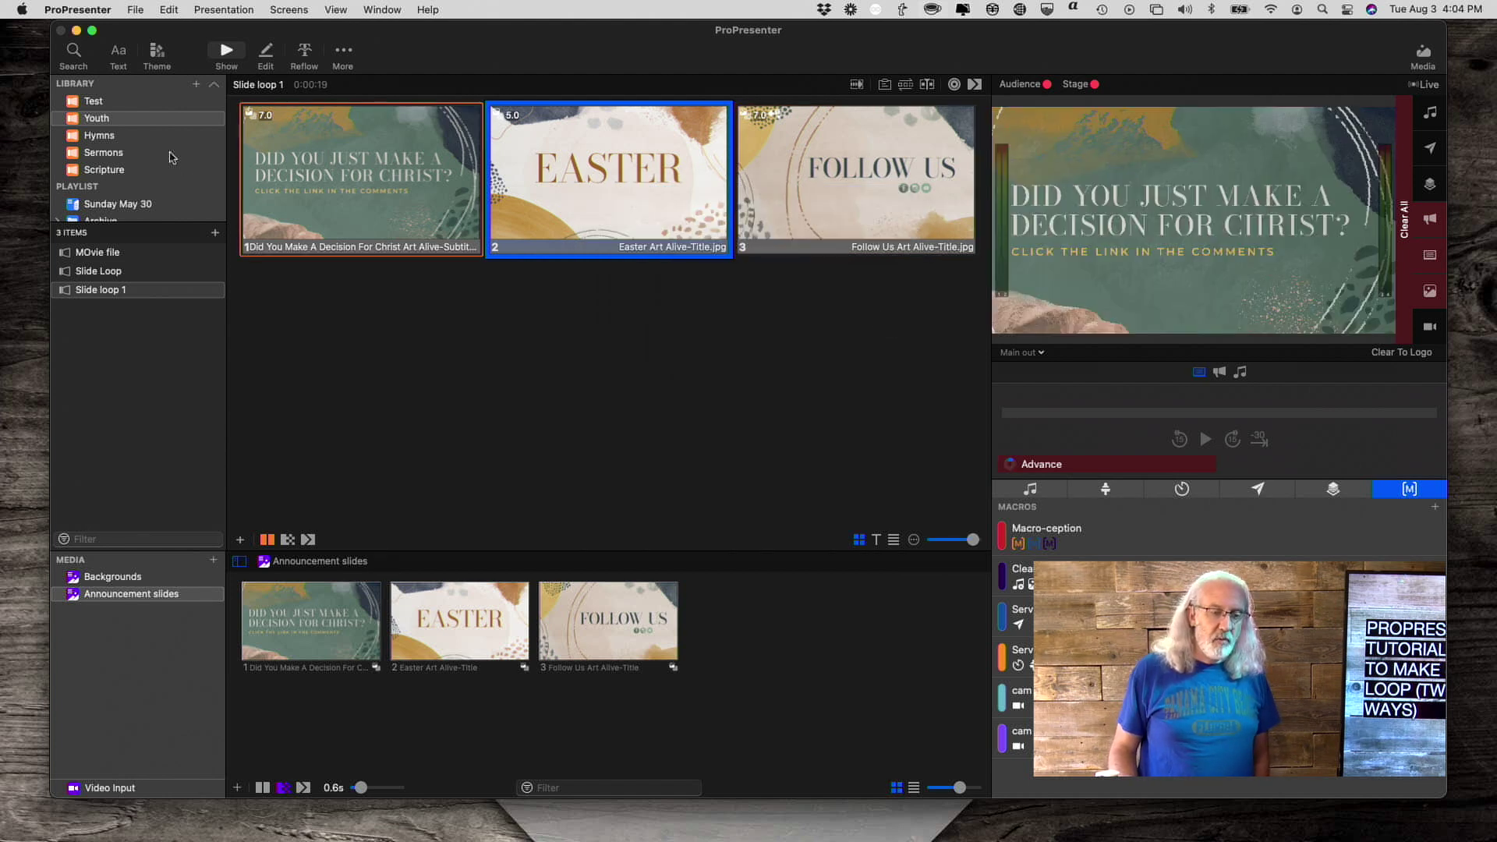
Lengthen the first slide's next-slide timer to 10 seconds
right_click(331, 129)
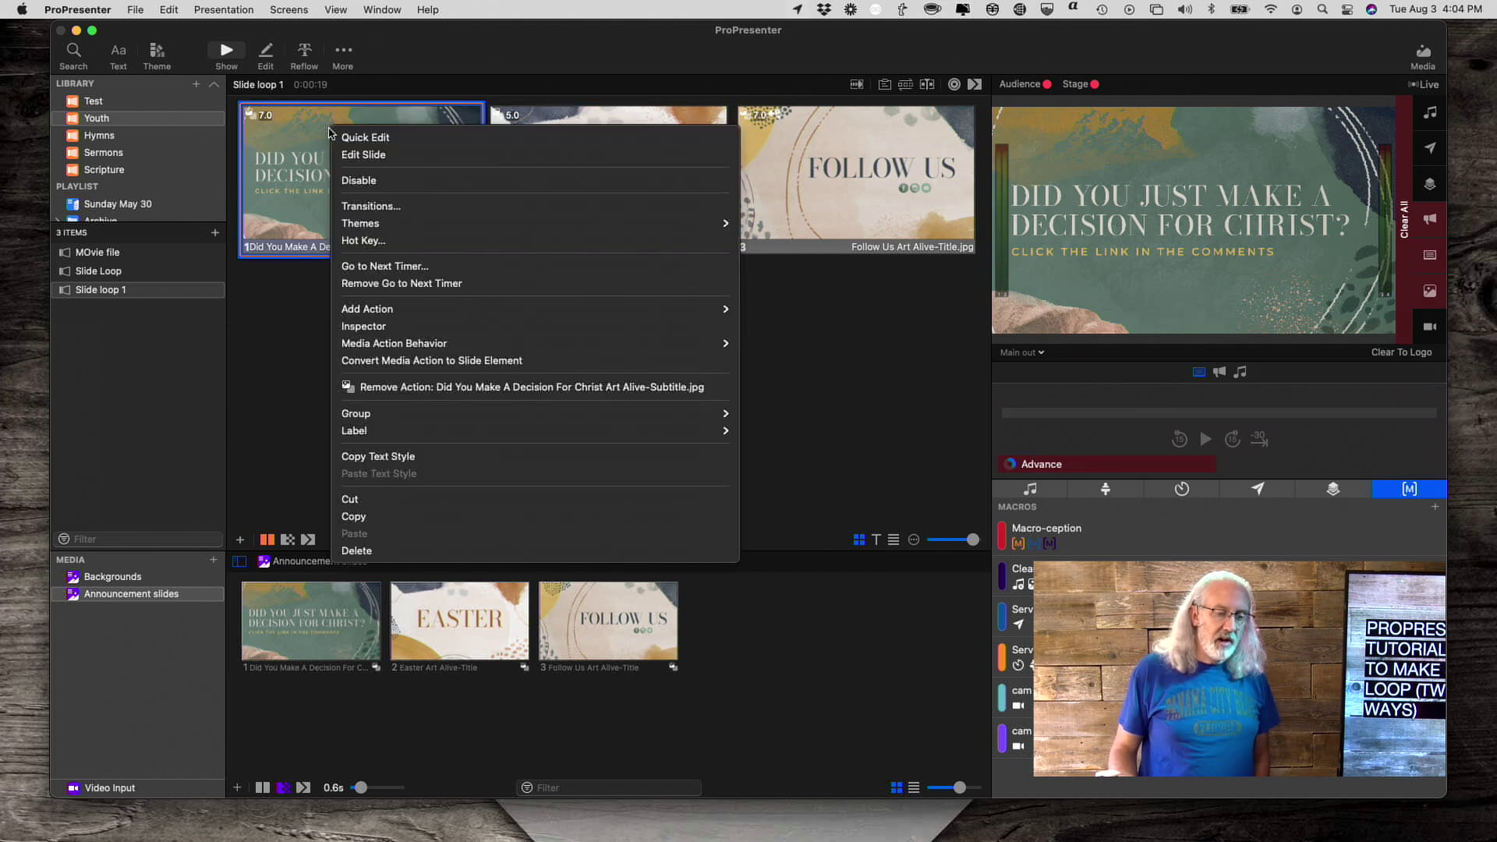
left_click(349, 266)
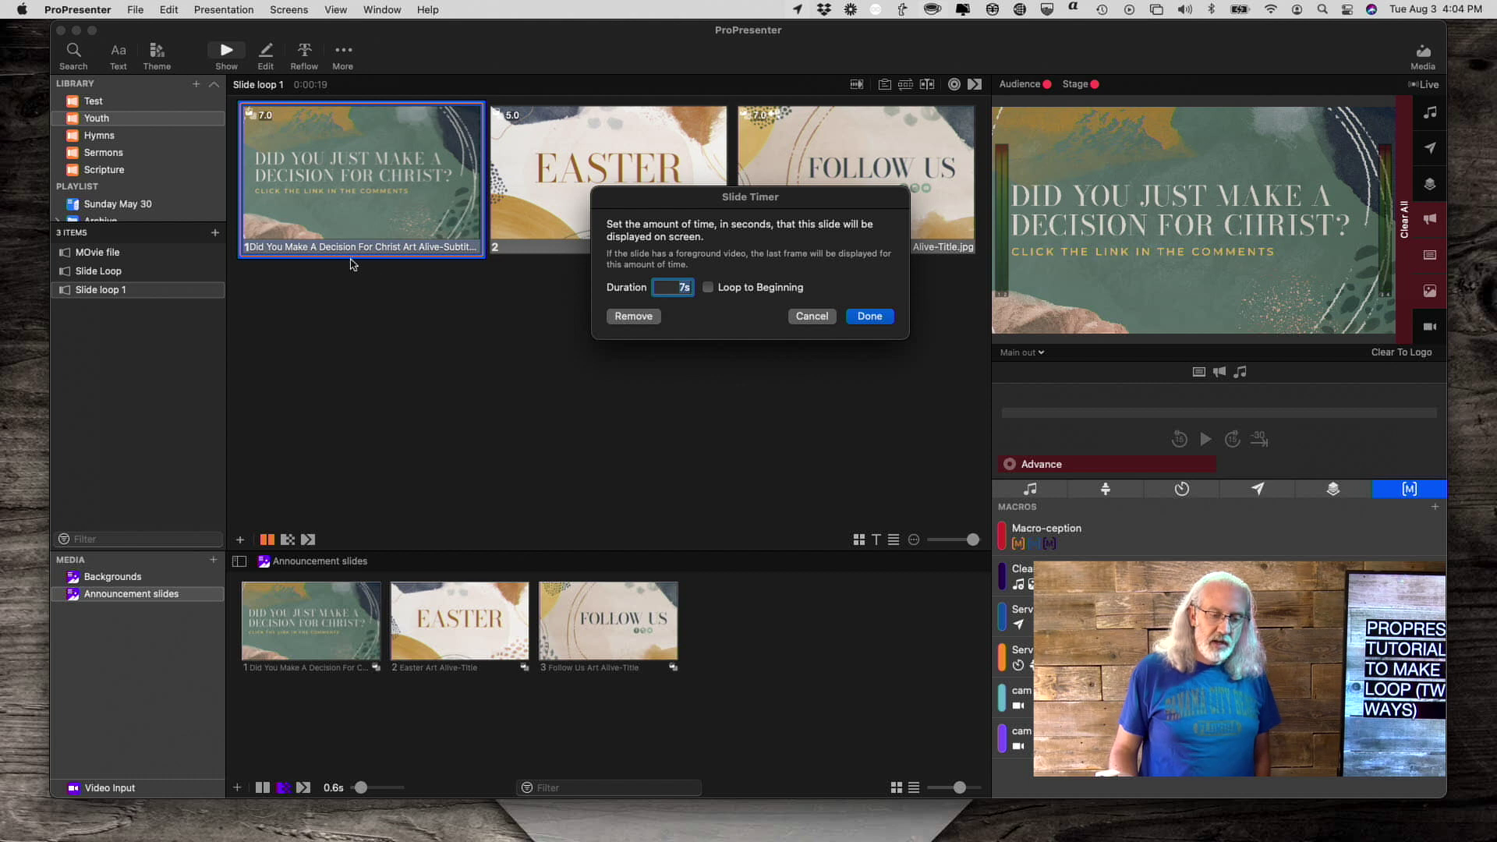
type("10")
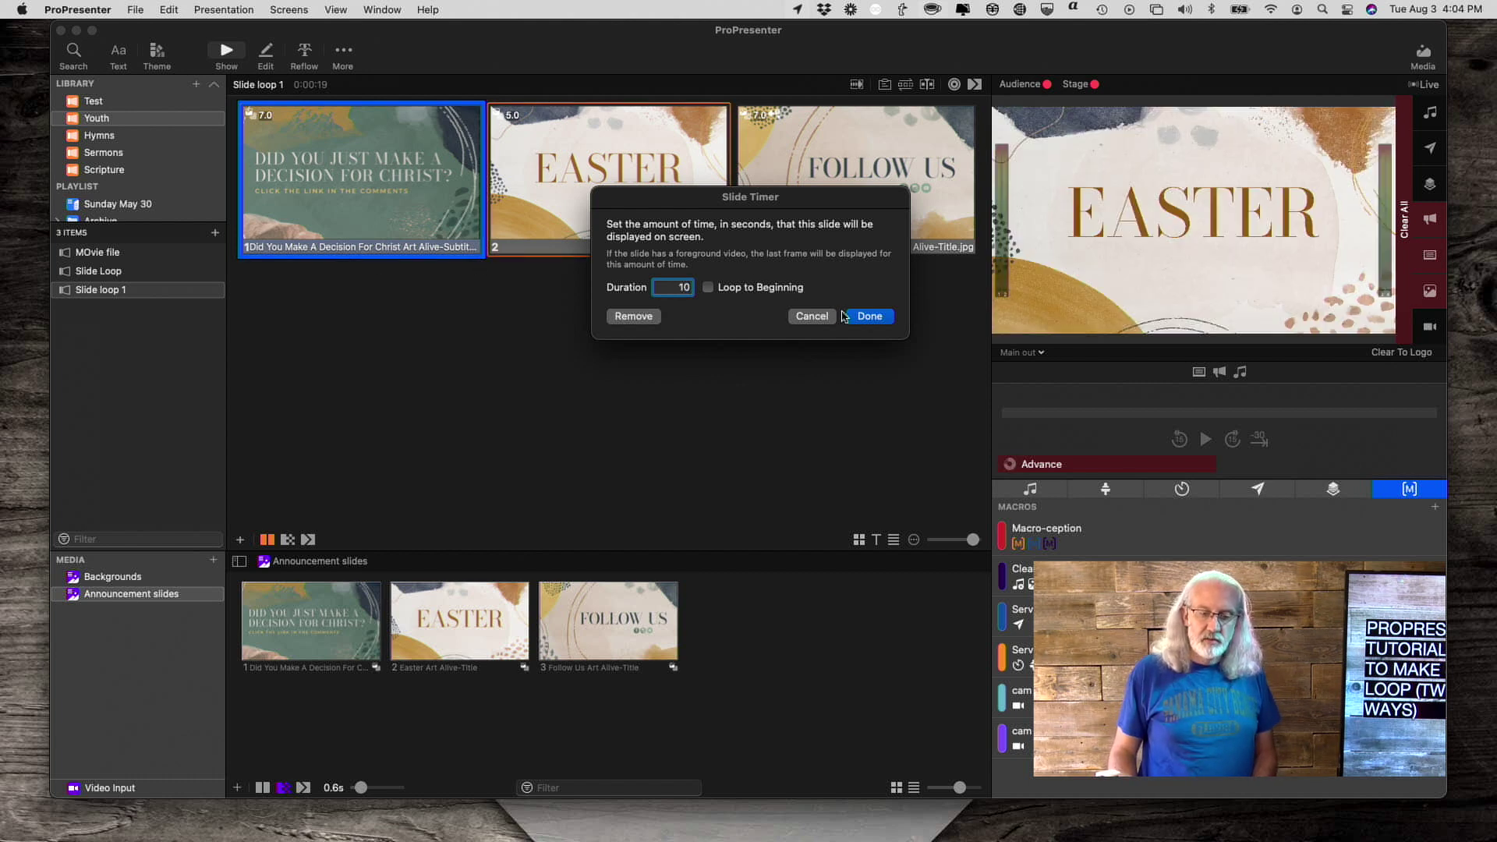
left_click(870, 316)
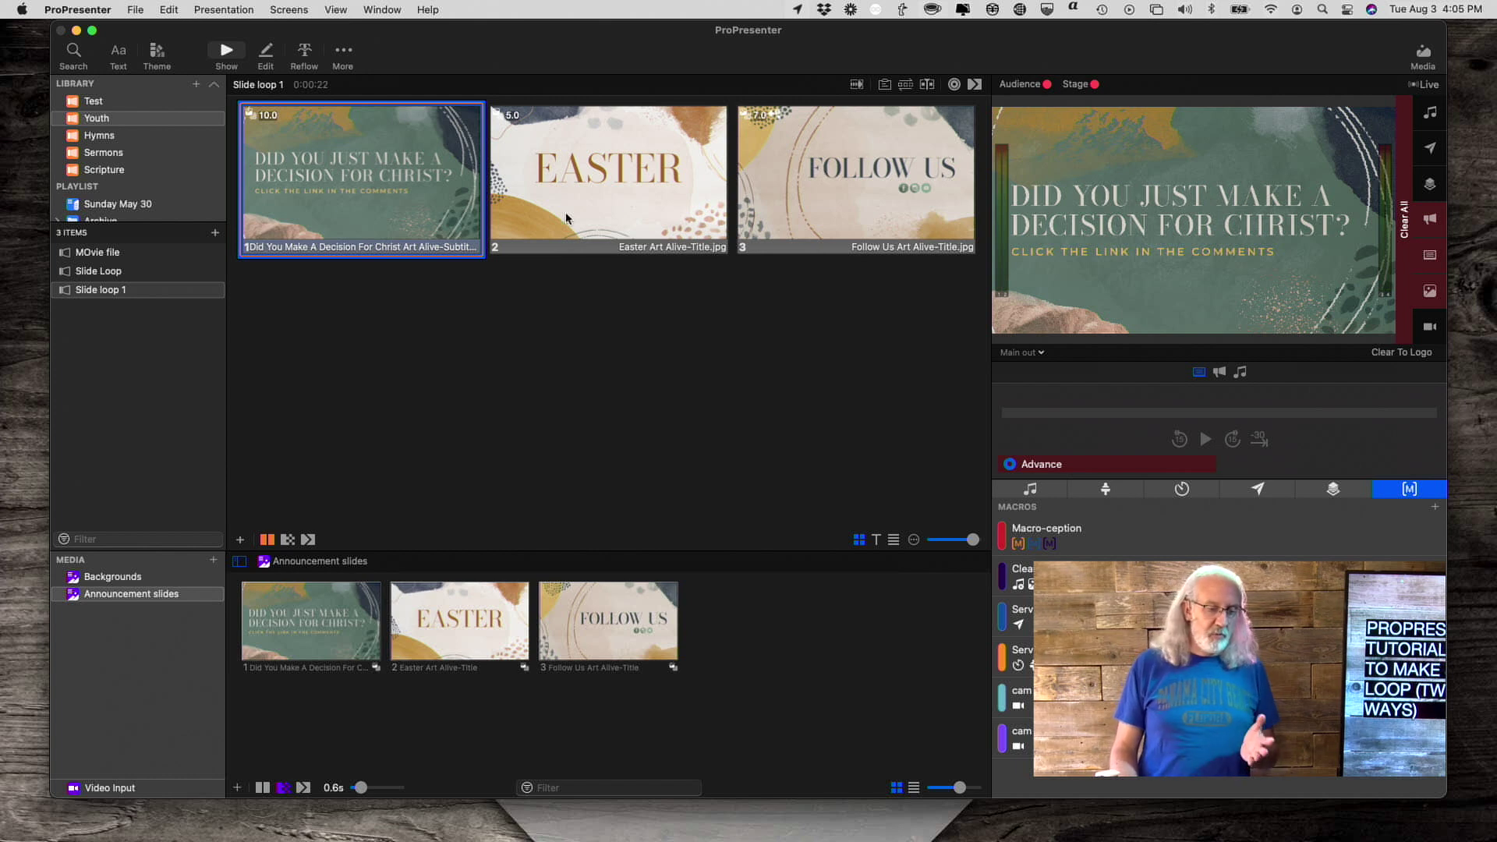
Drag the Rocky Springs Hillside video from the Backgrounds playlist in after the Easter slide
left_click(113, 578)
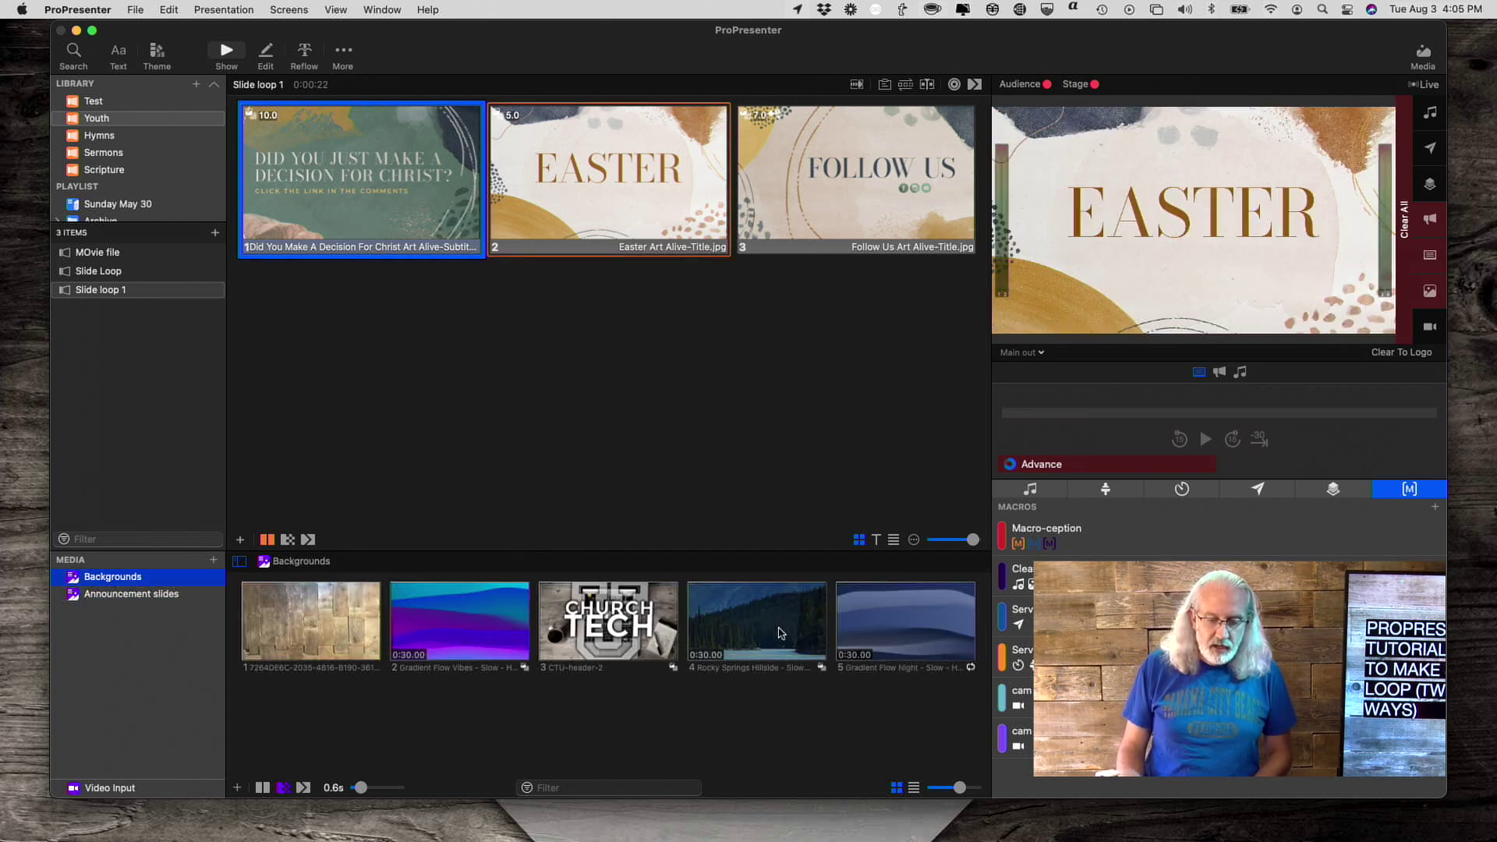
left_click_drag(780, 632, 749, 221)
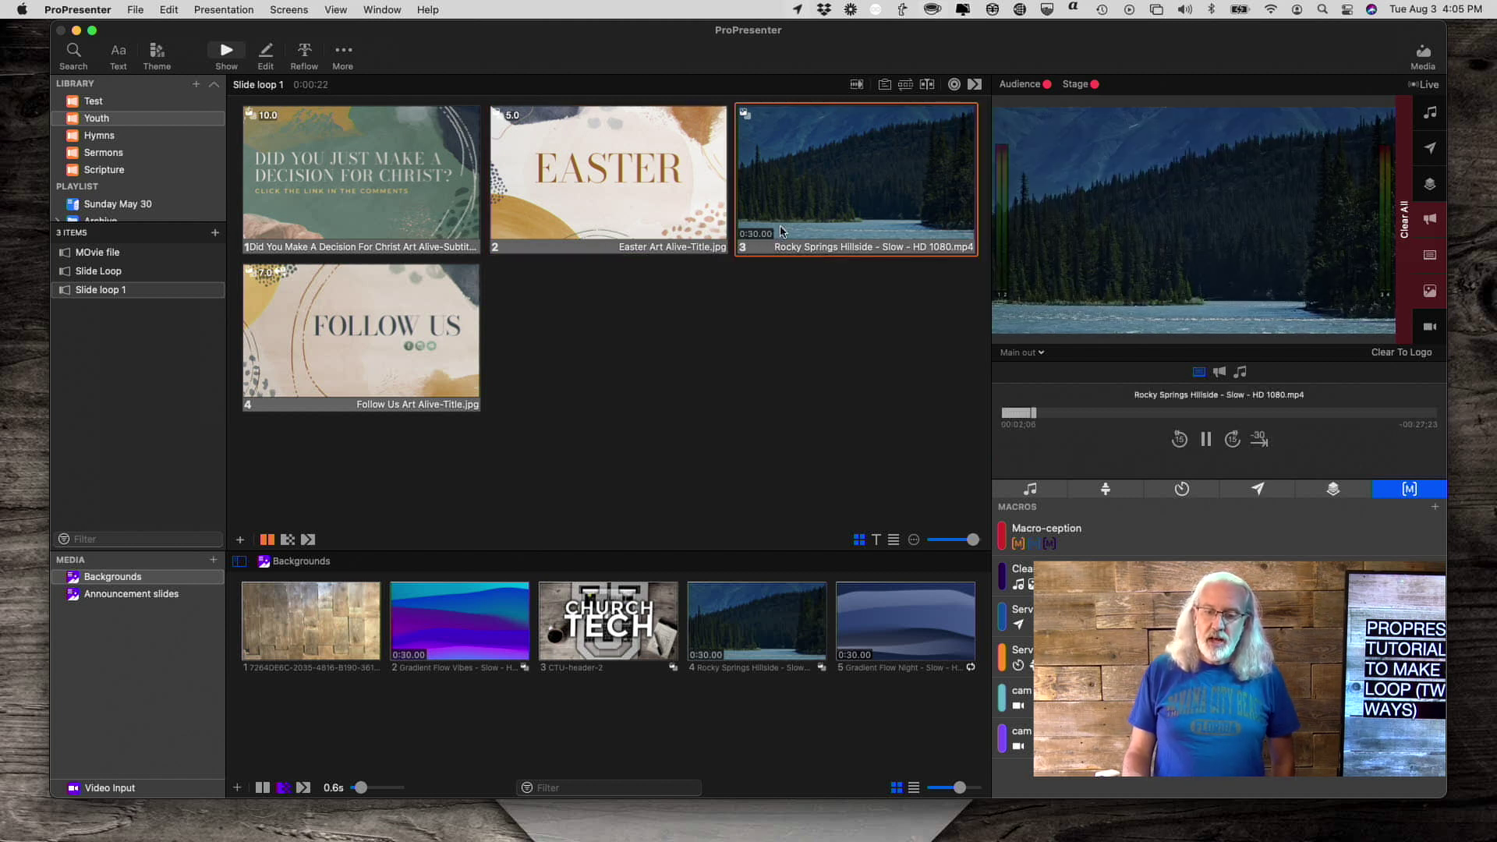
right_click(827, 195)
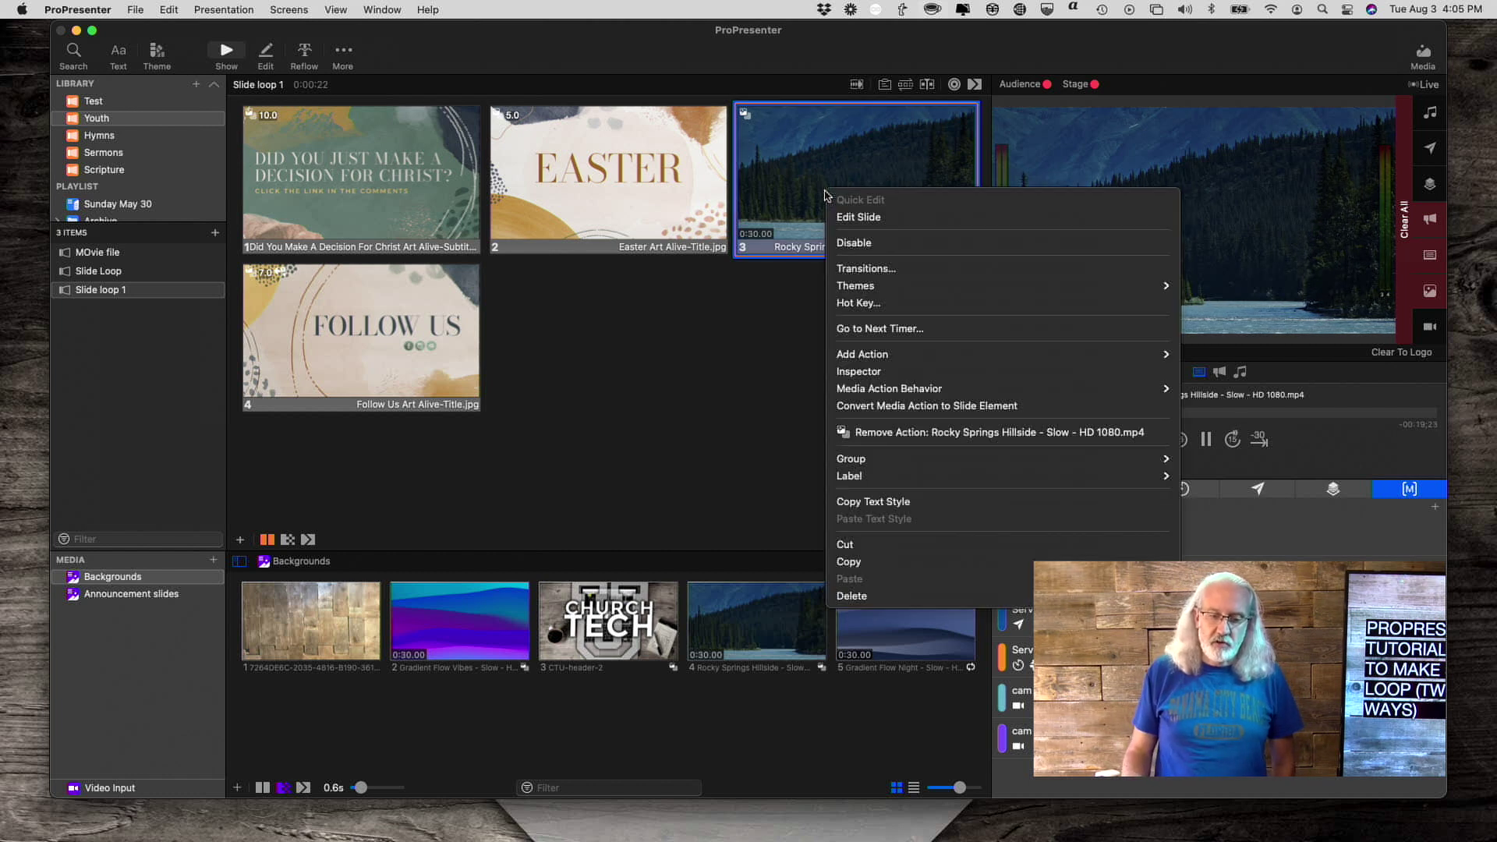
Give the Rocky Springs video slide a 0-second next-slide timer
left_click(860, 331)
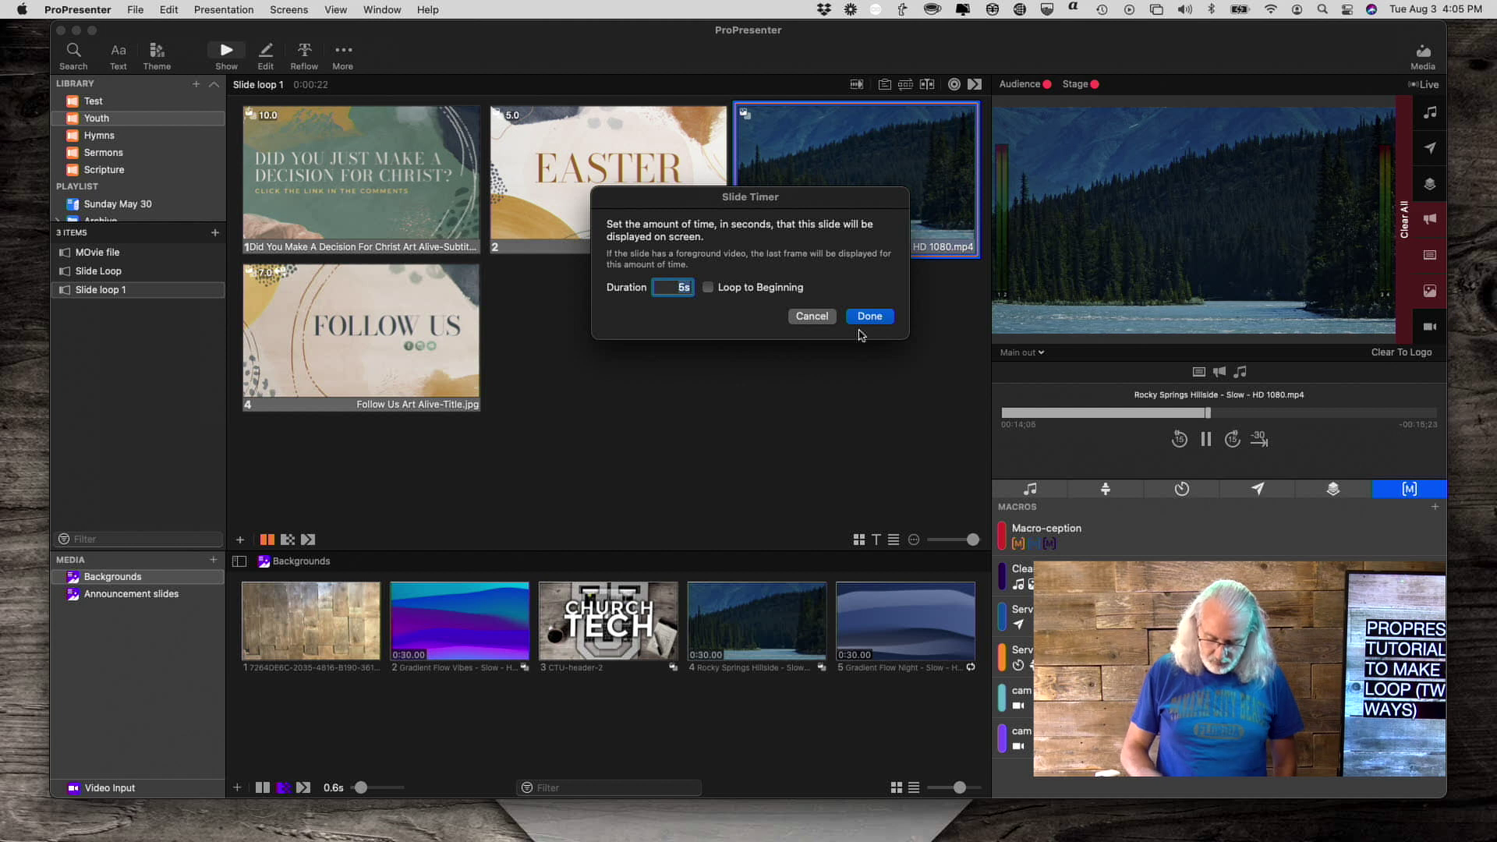
type("0")
key("Return")
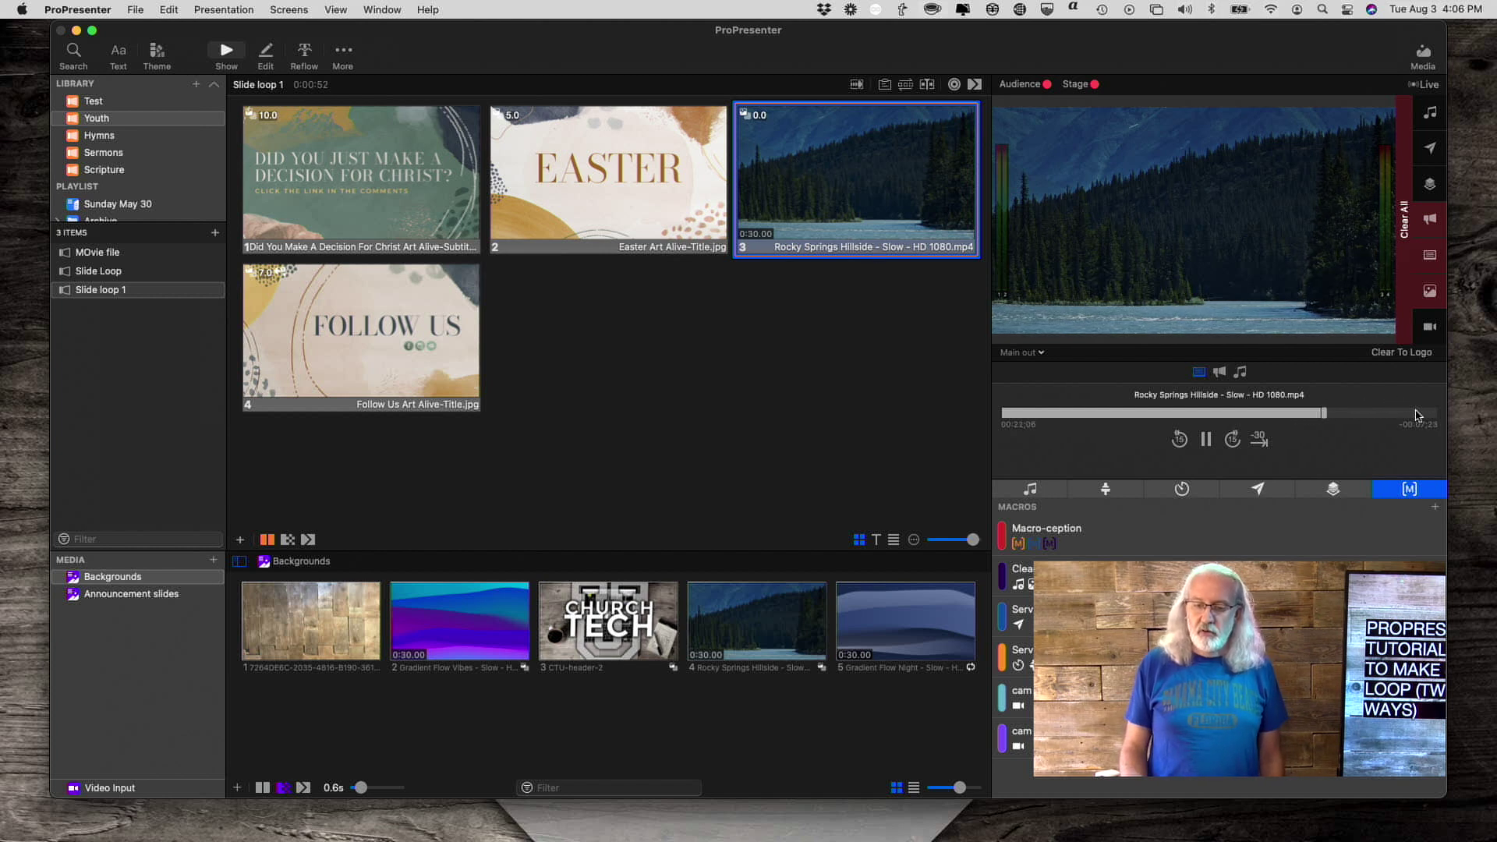
Play the Rocky Springs slide live and skip it to near its end
left_click(772, 159)
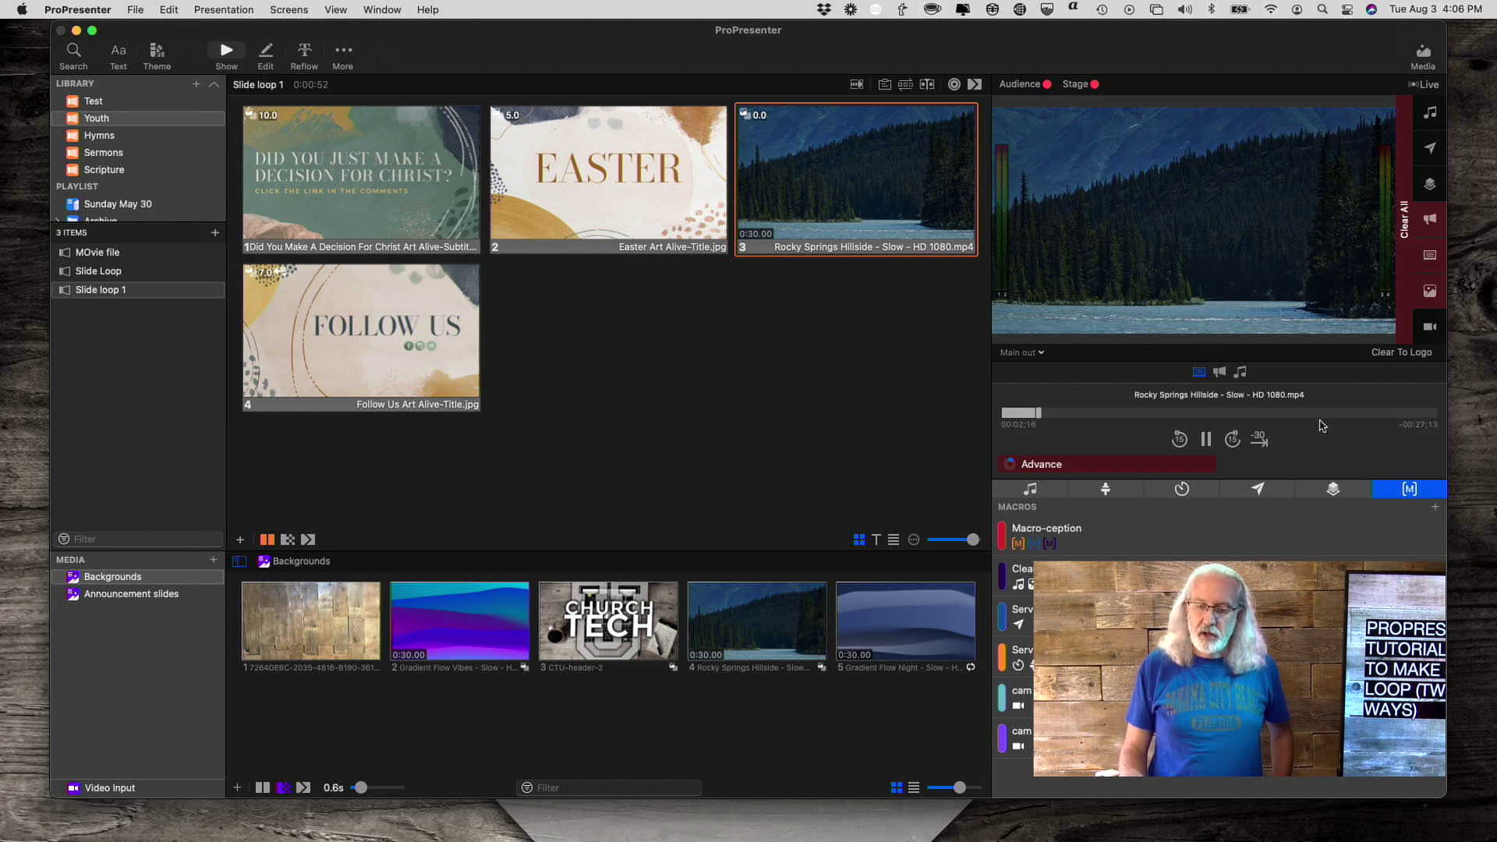
left_click(1397, 414)
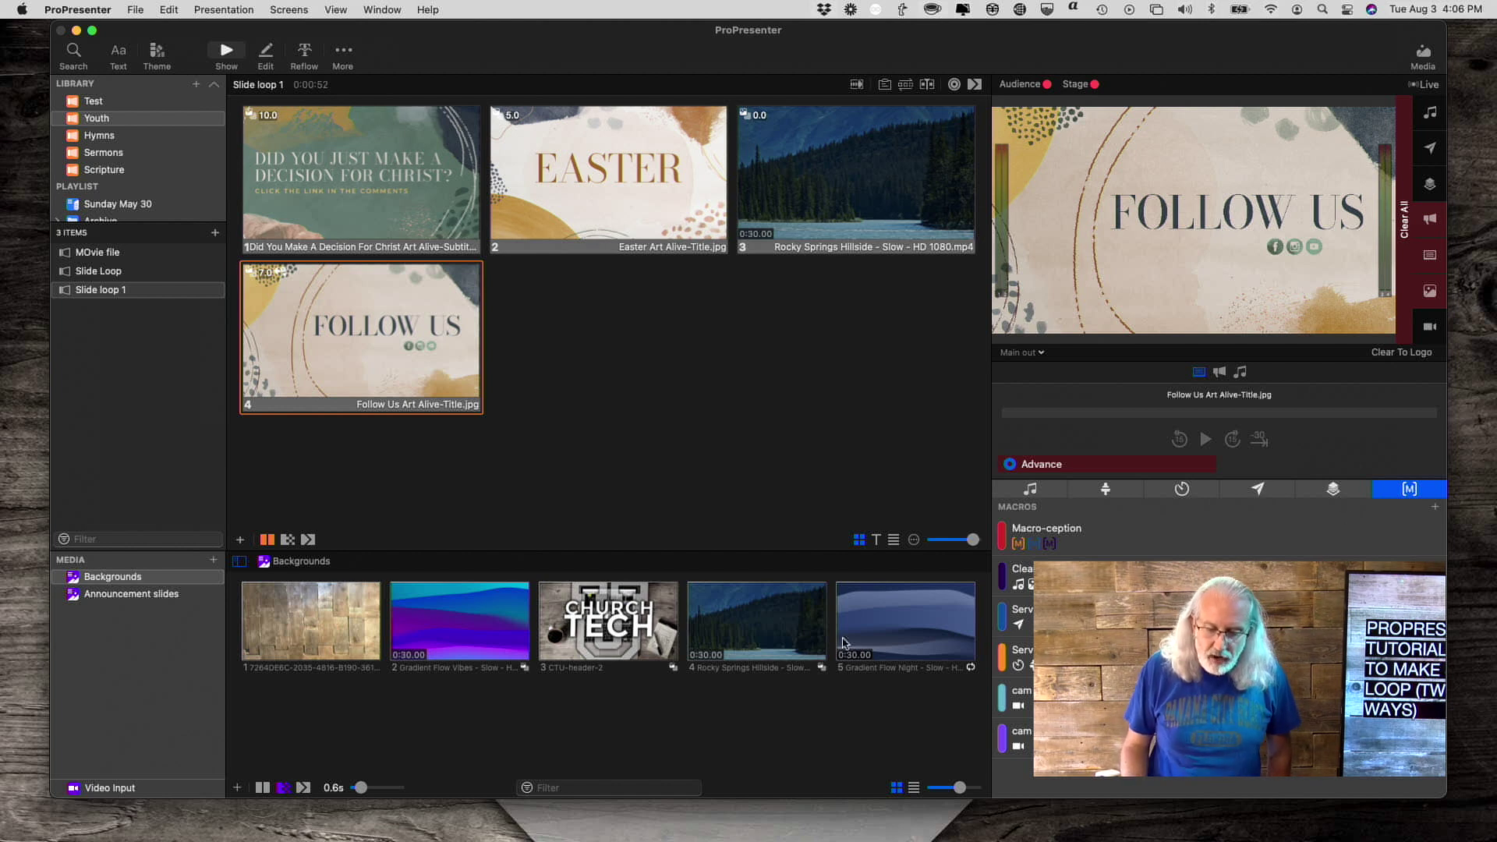
left_click_drag(904, 628, 238, 336)
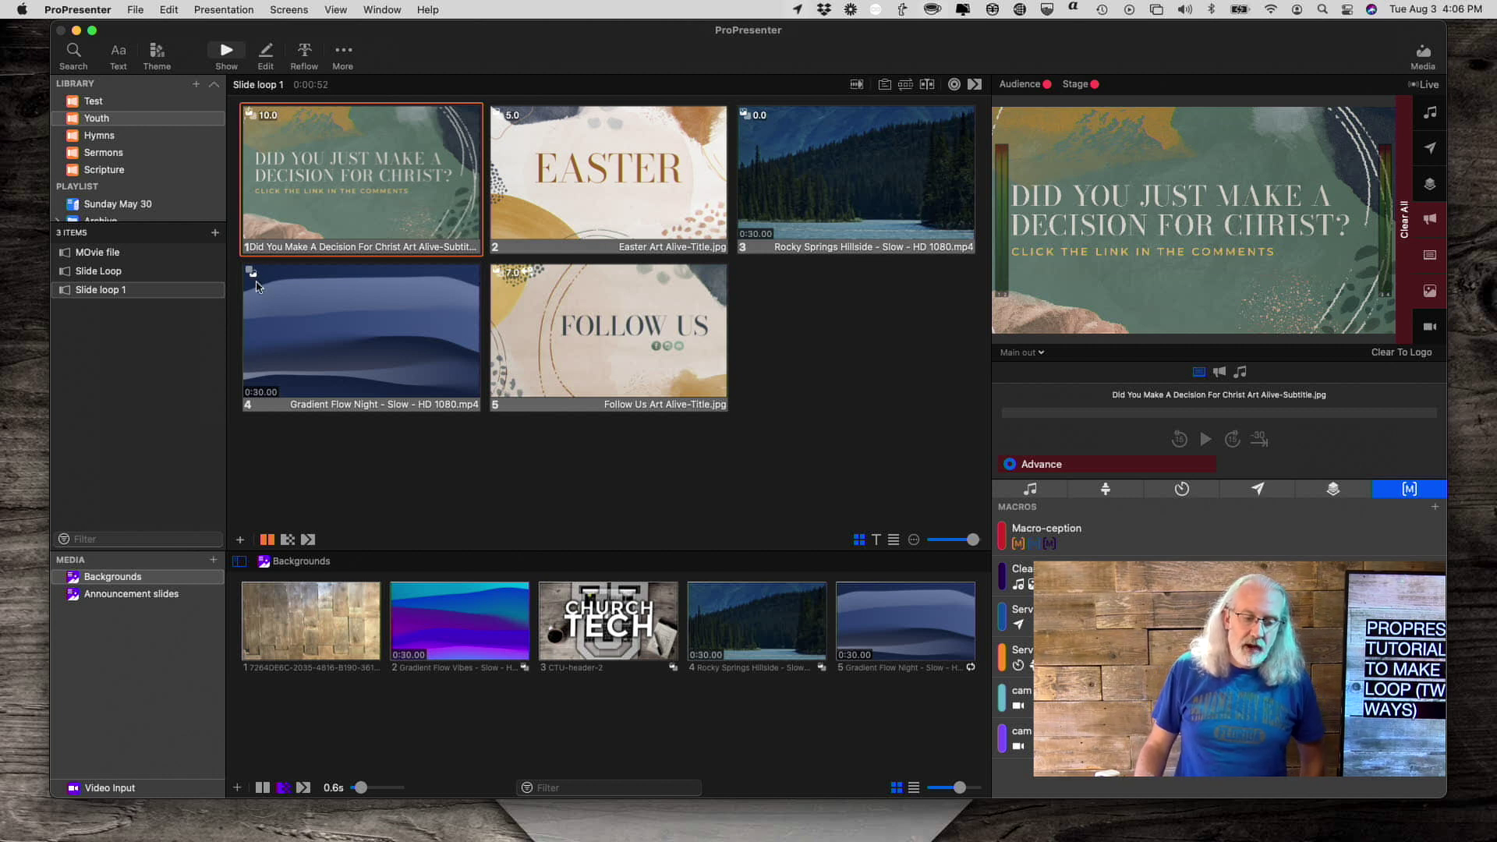
Give the Gradient Flow Night slide 4 a 0-second next-slide timer
right_click(297, 313)
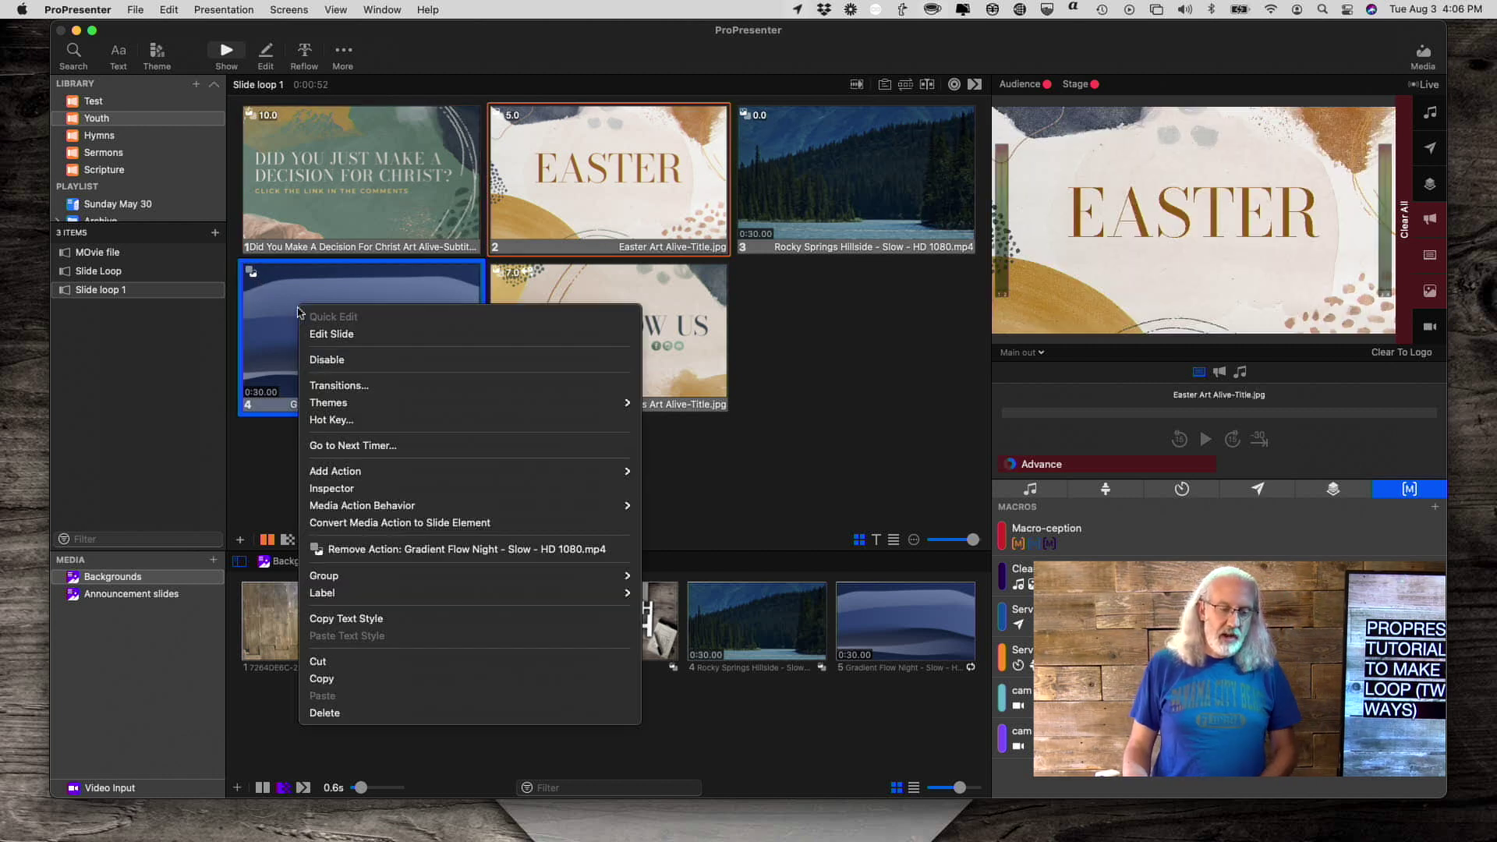
left_click(324, 446)
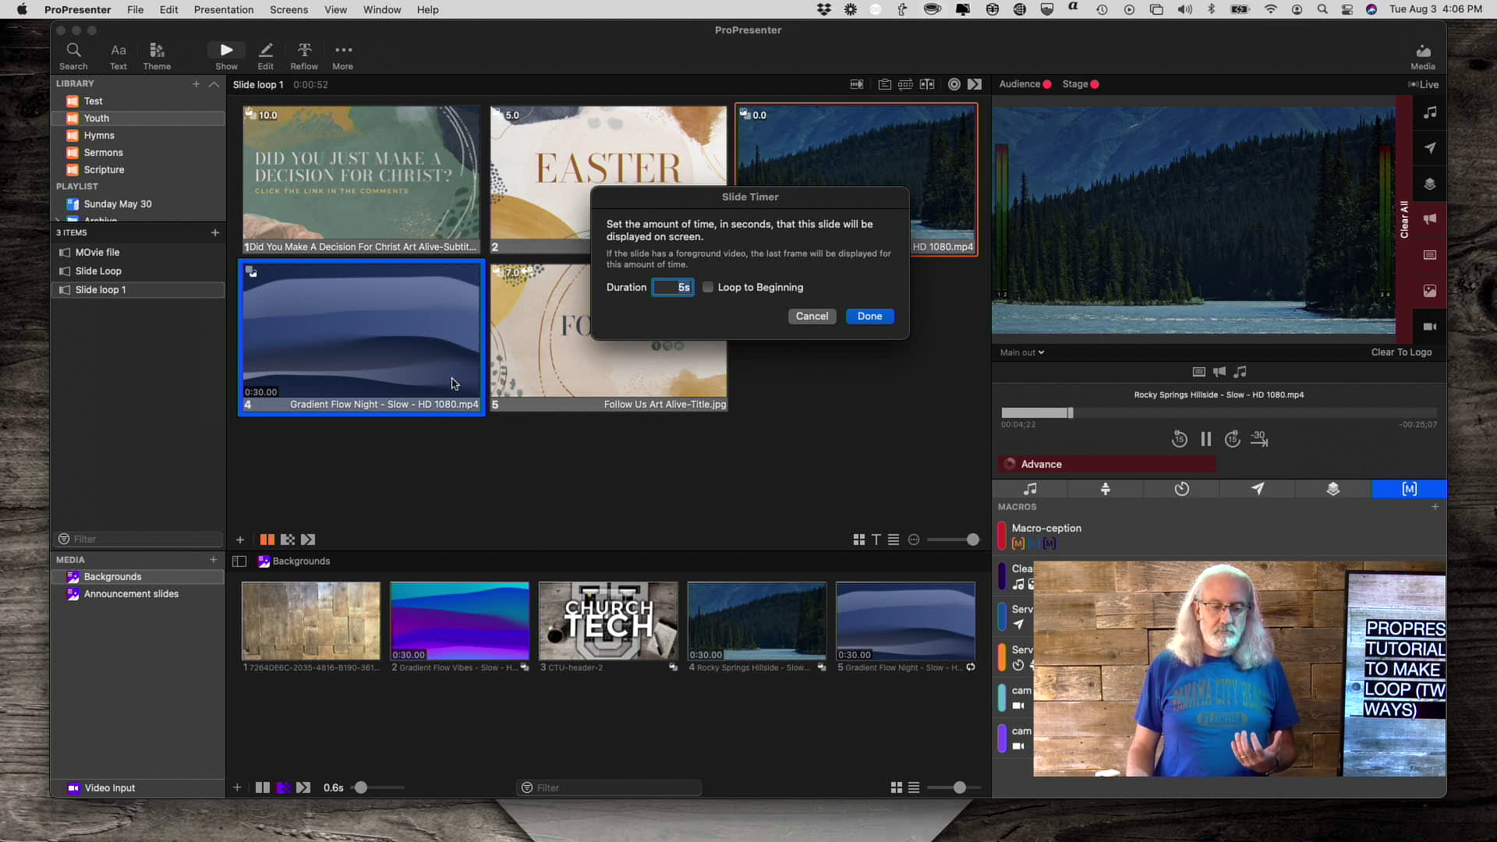
type("0")
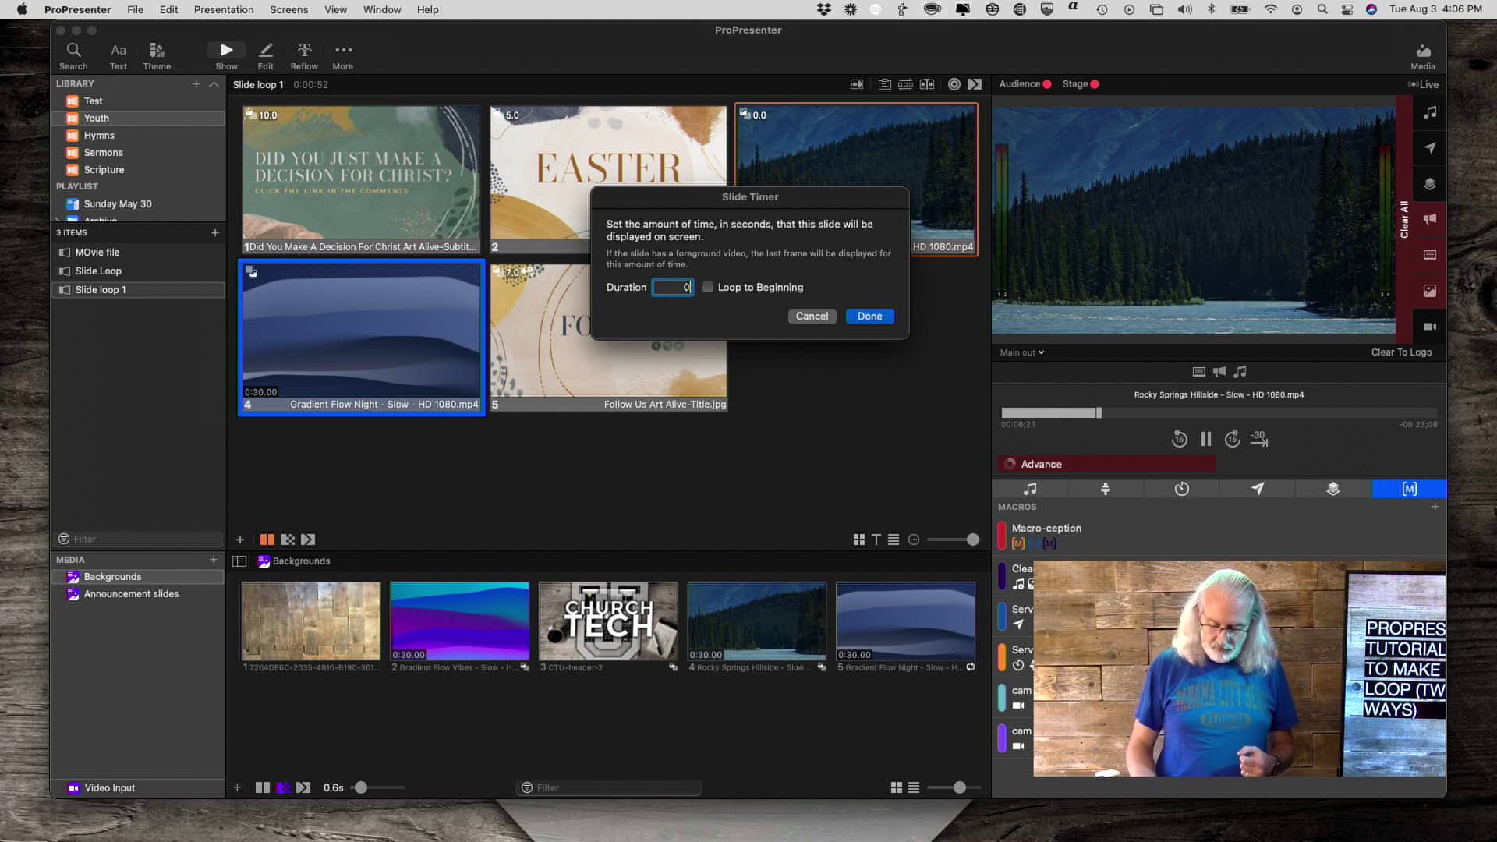
key("Return")
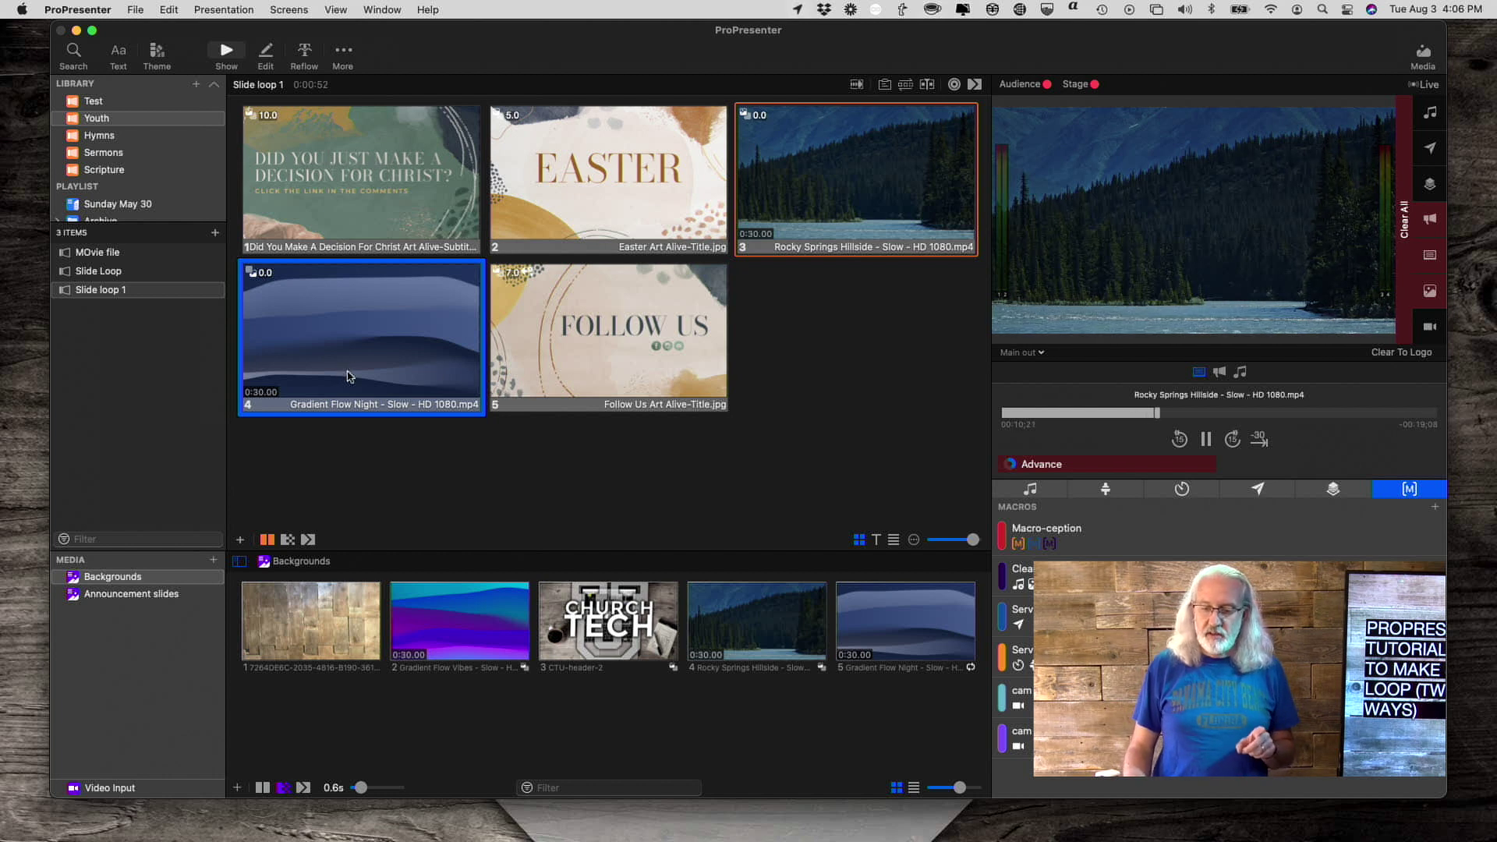
Jump the playing video near its end and advance output to the next slide
left_click(1403, 413)
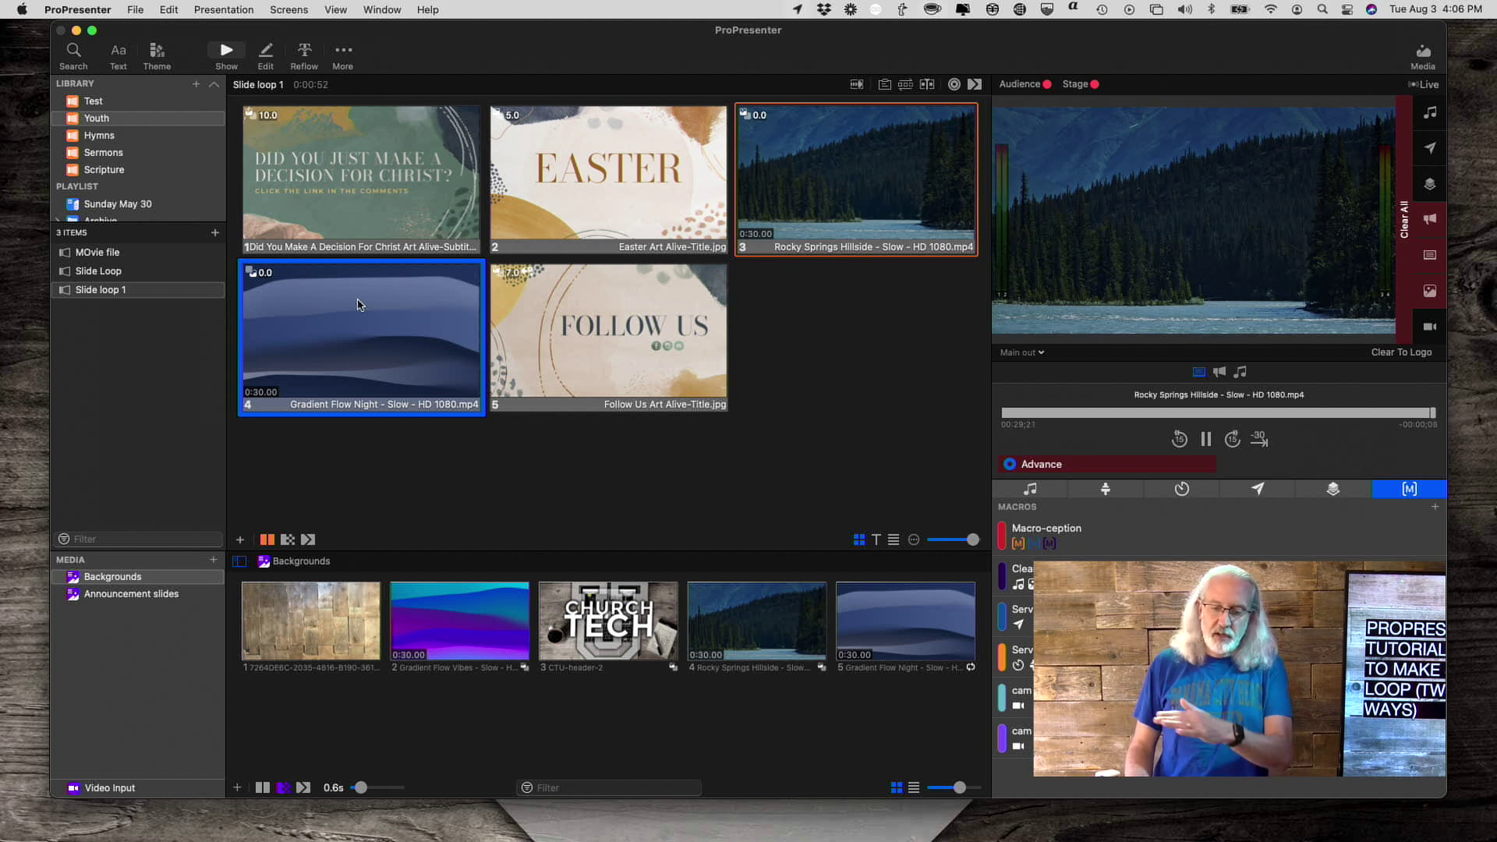
key("Right")
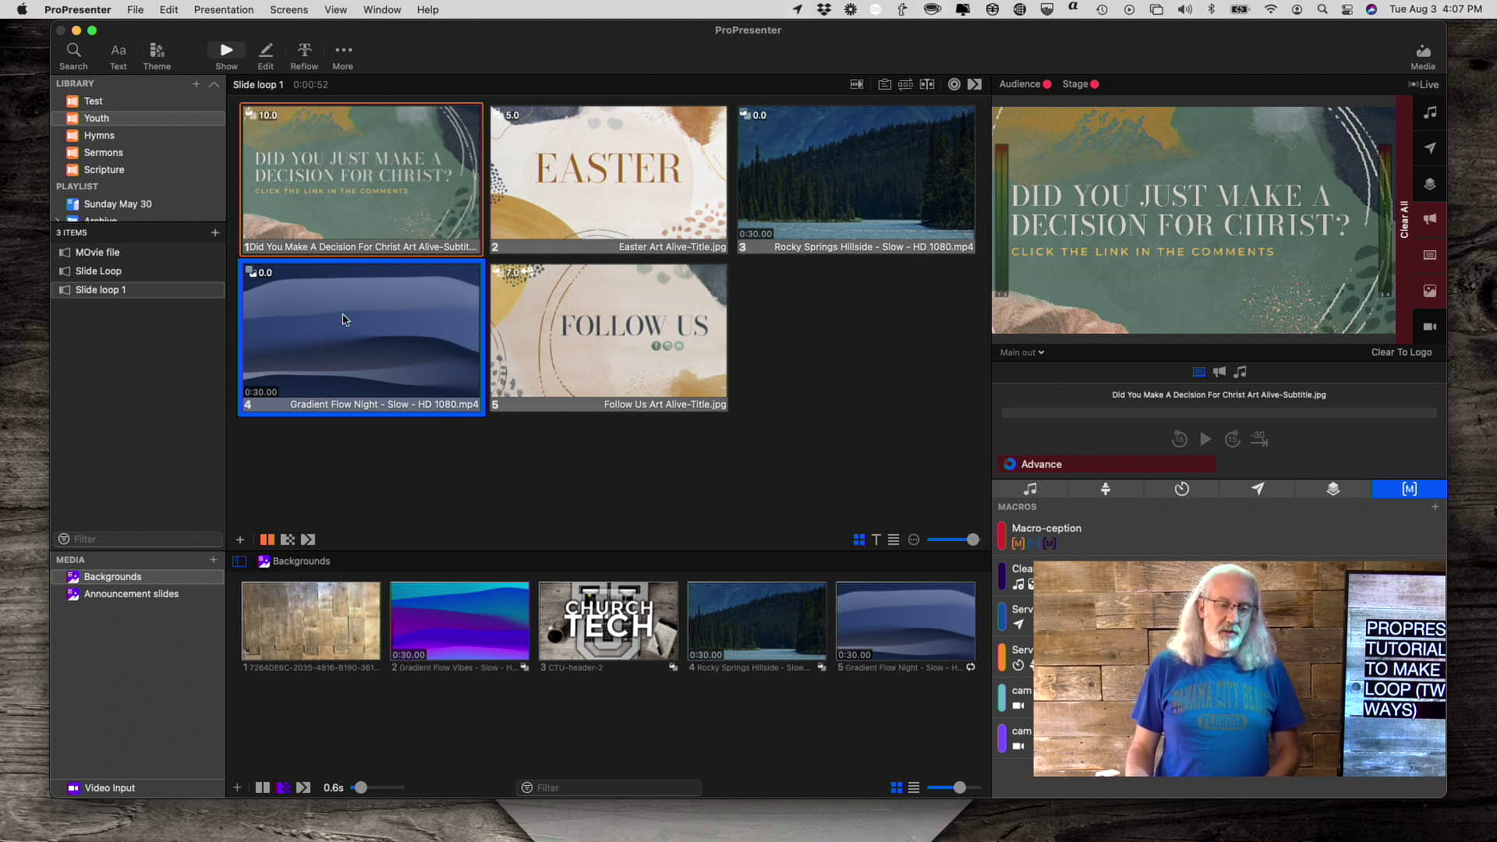
right_click(345, 320)
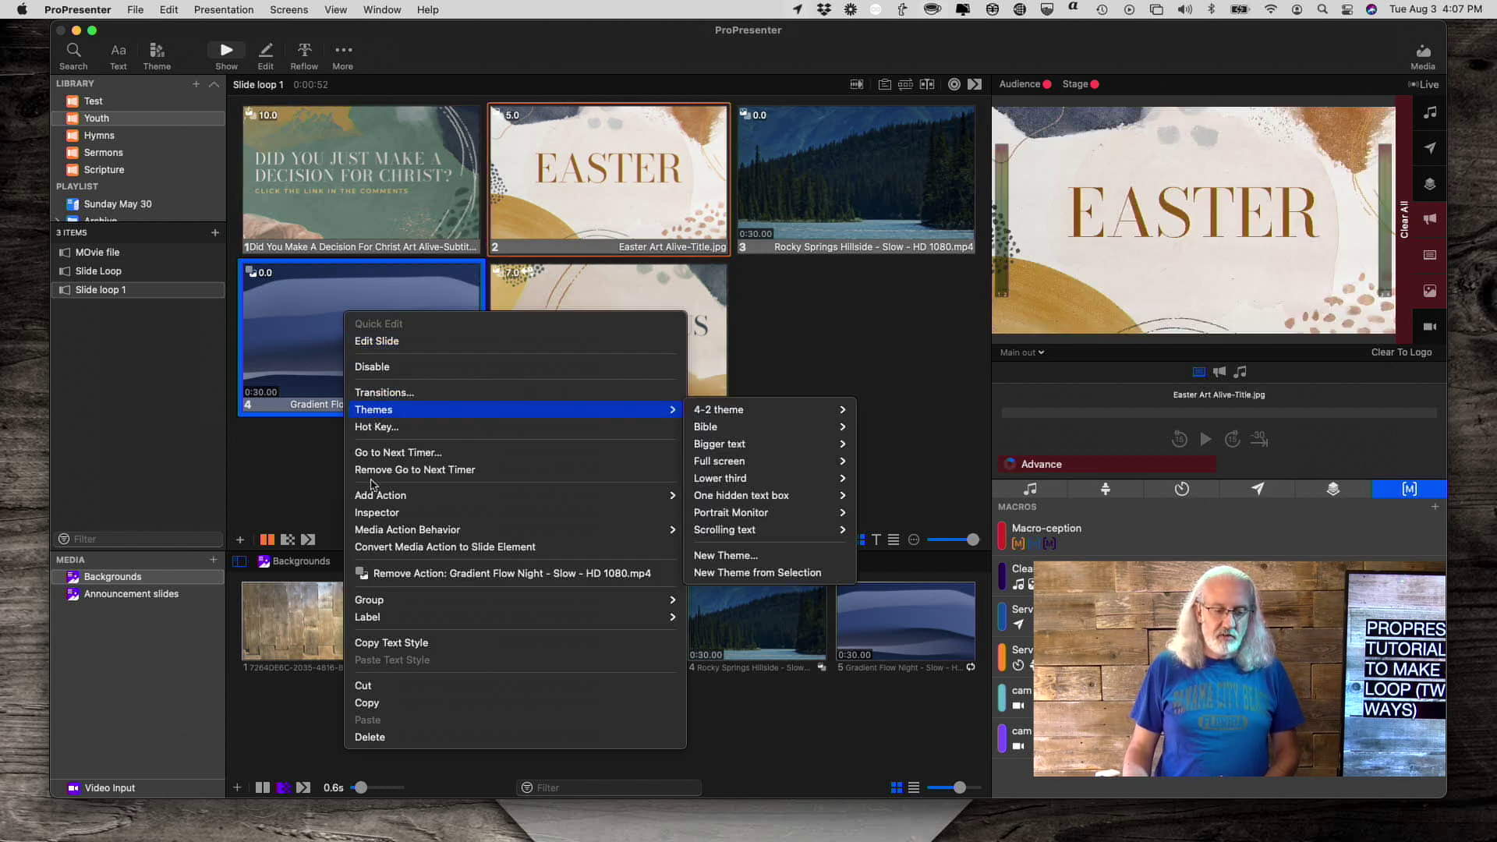
Change slide 4's Gradient Flow Night timer to 7 seconds and play it live
mouse_move(376, 504)
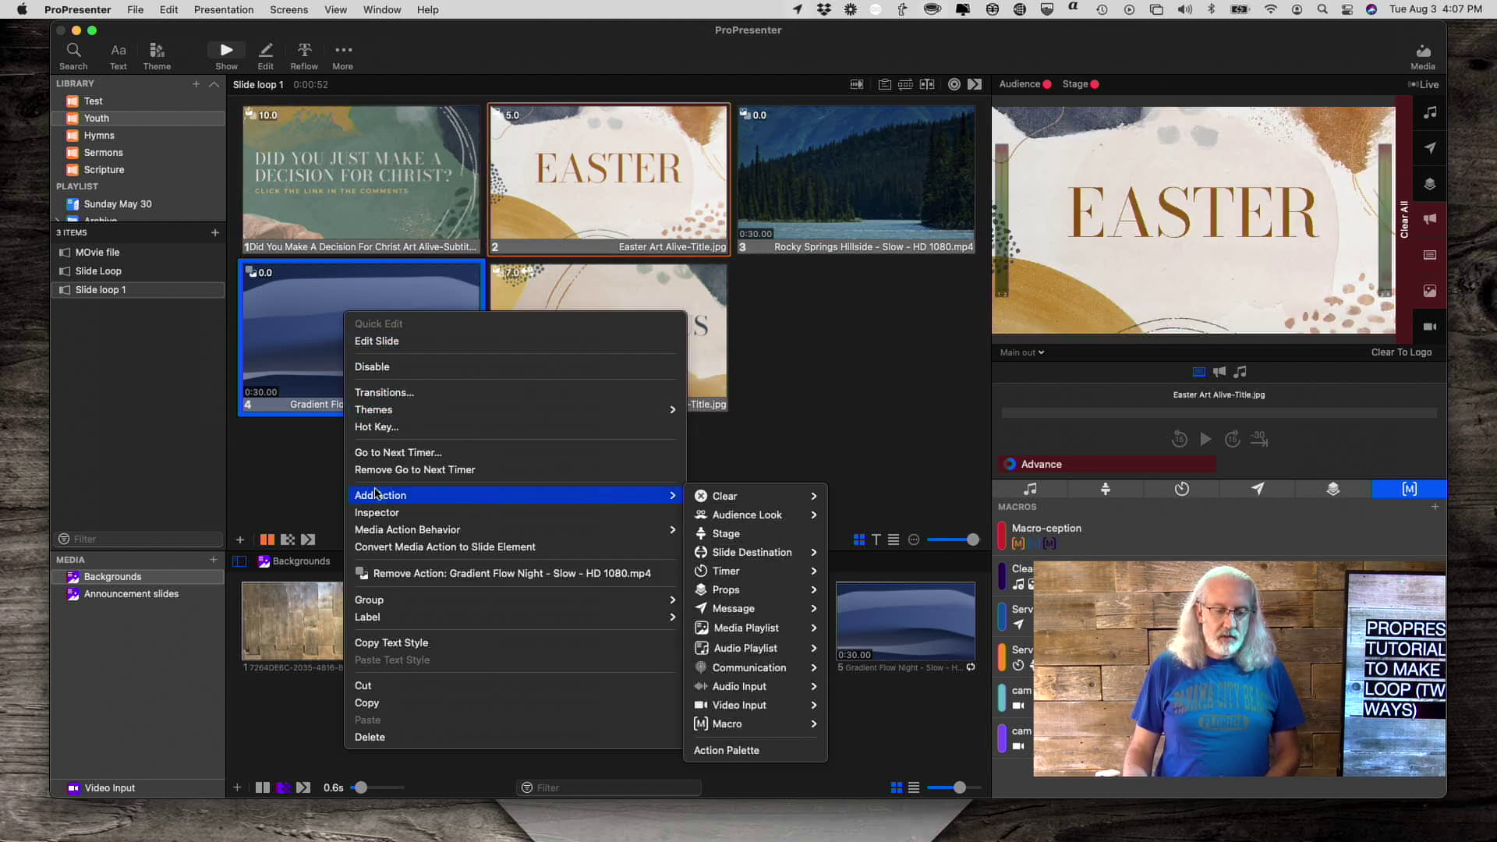
left_click(382, 453)
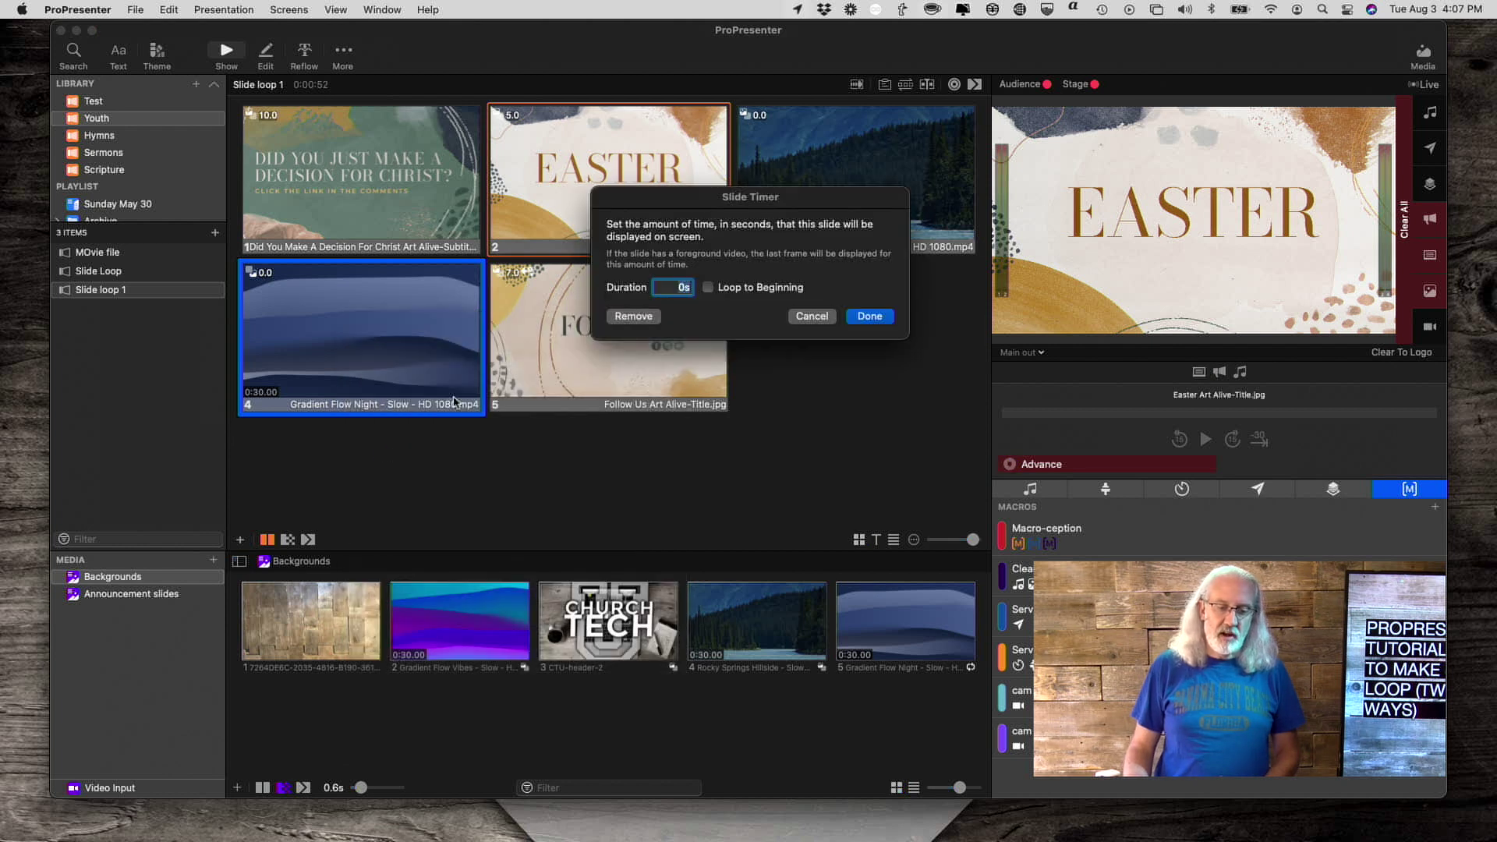
type("7")
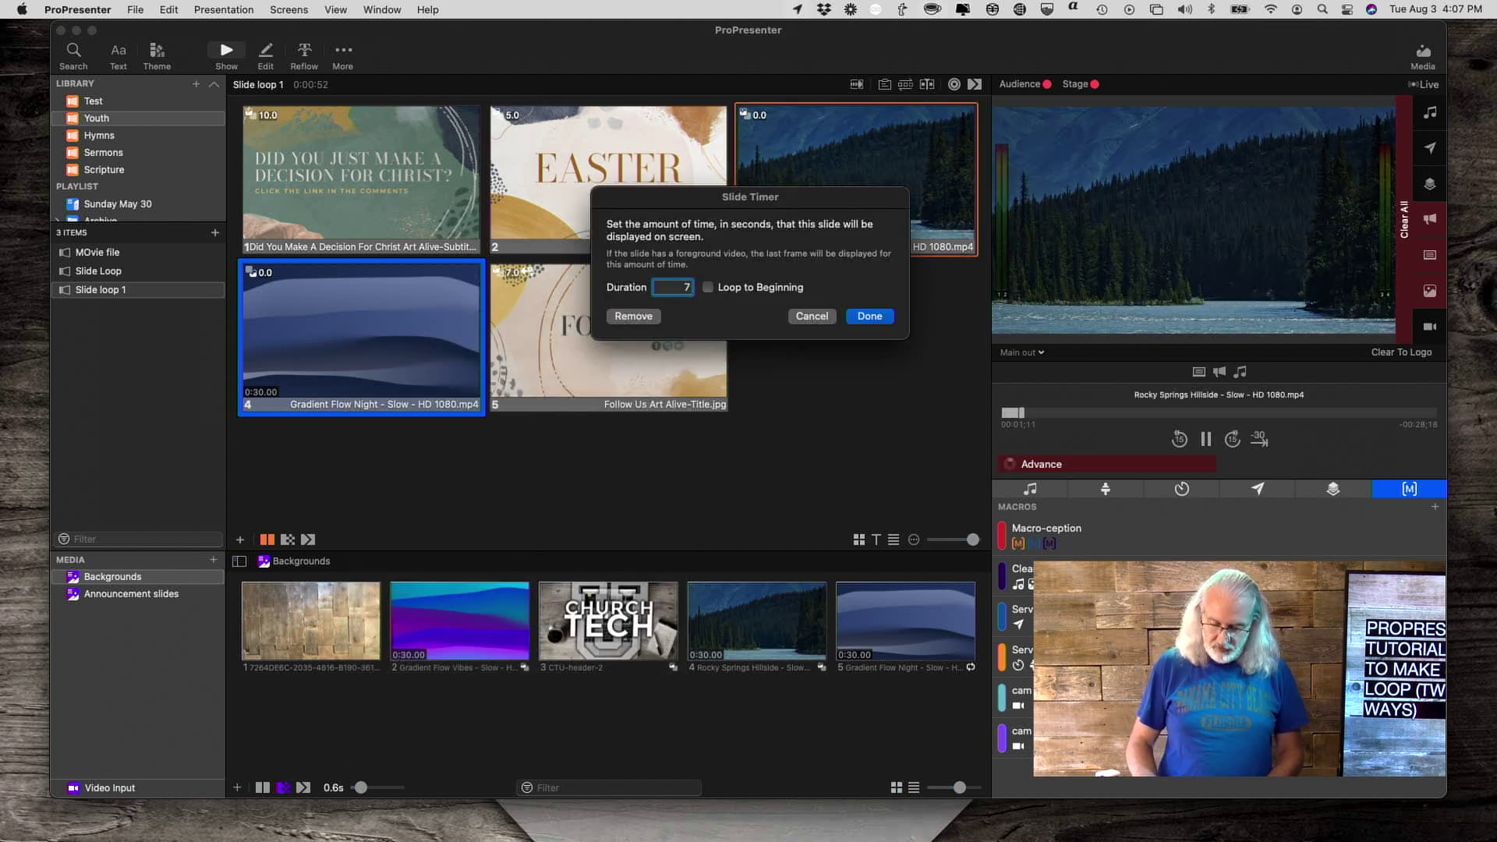
key("Return")
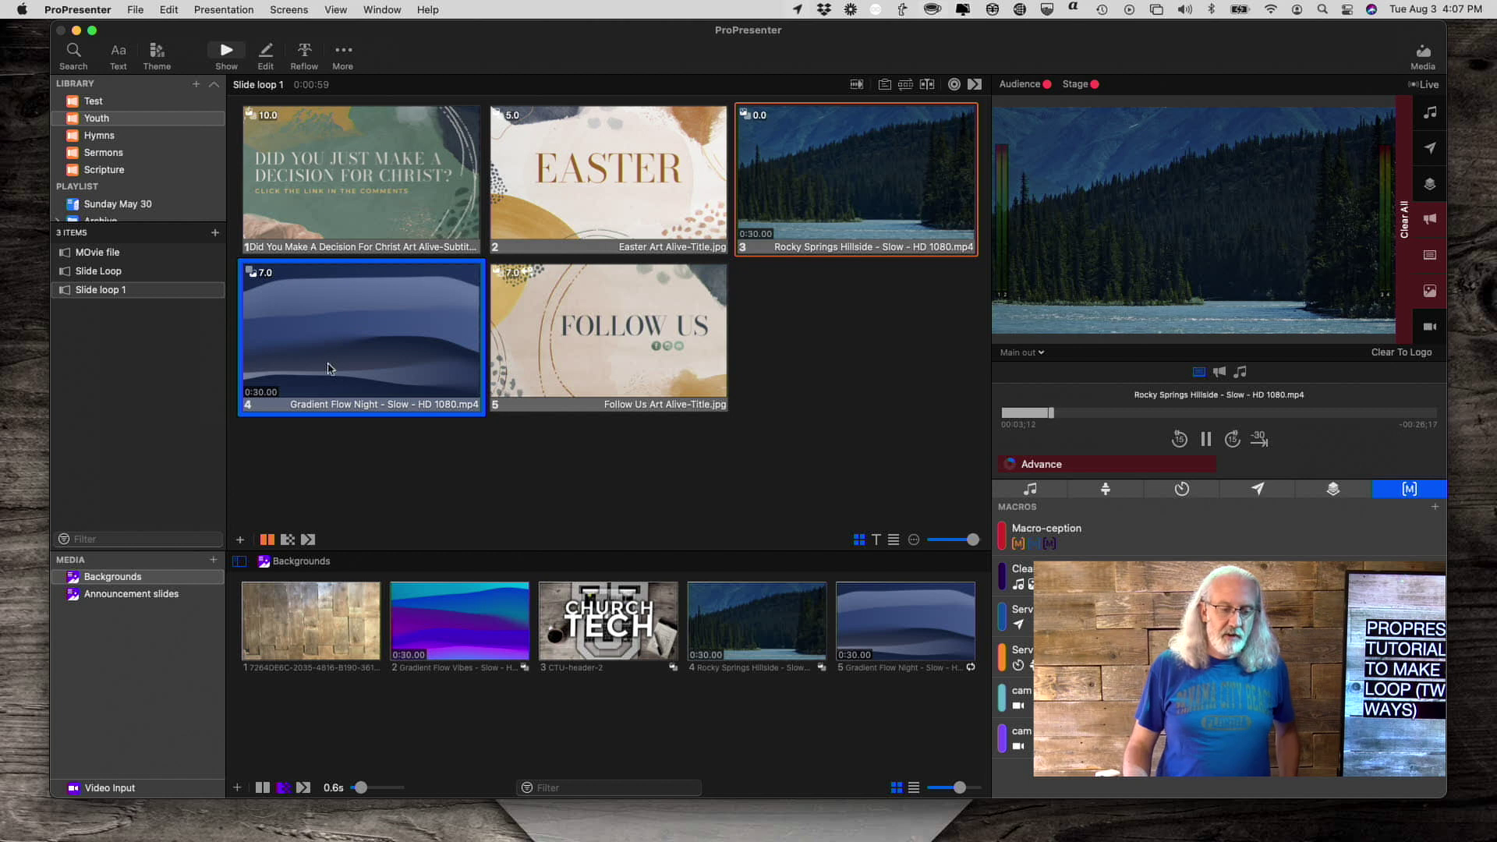
left_click(353, 325)
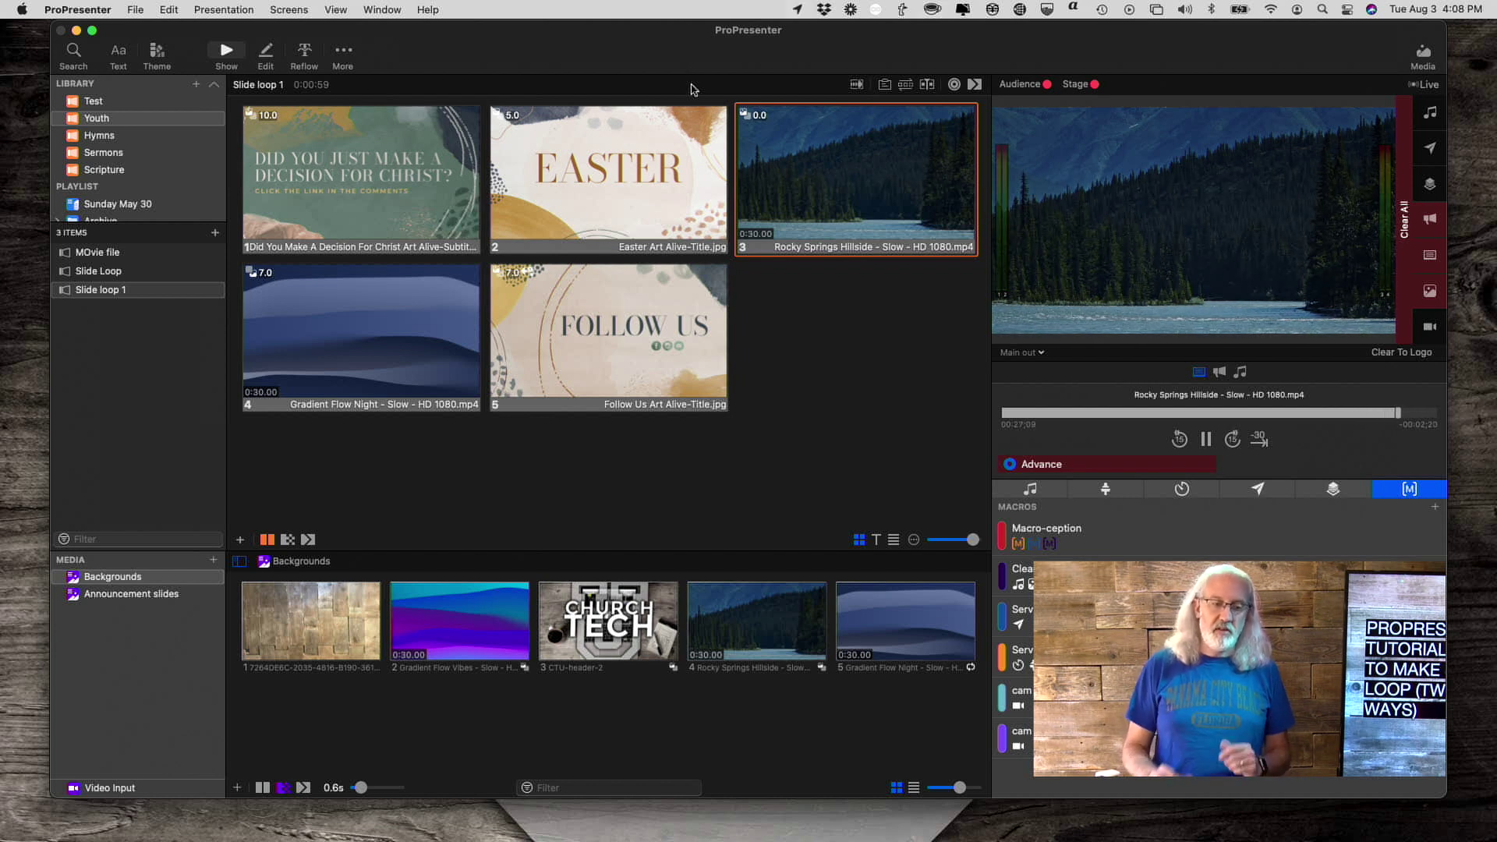
left_click(79, 8)
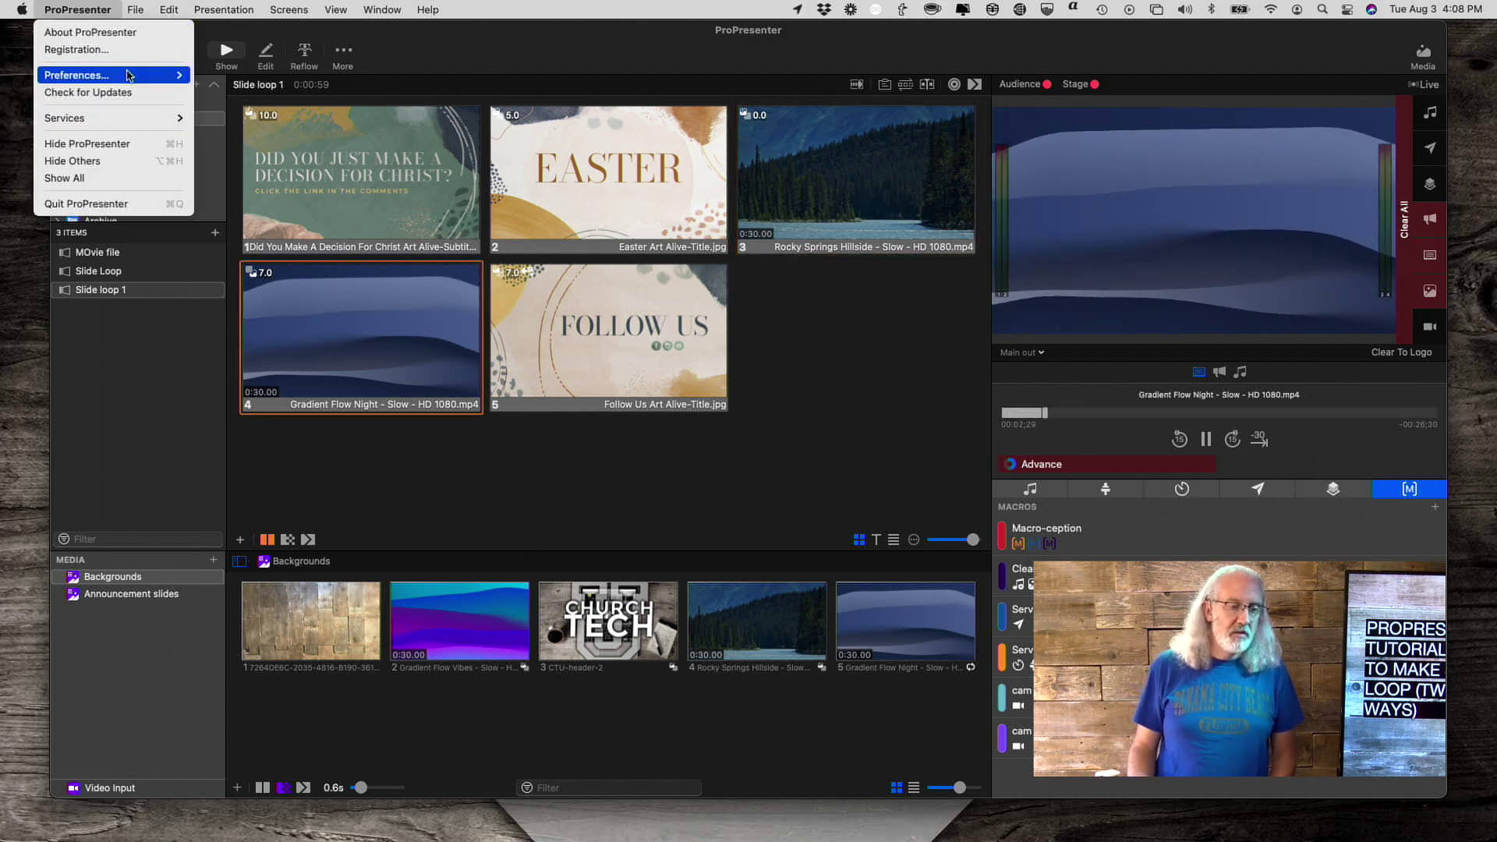
Open Advanced preferences and view the Presentation audio-playback choices
mouse_move(131, 75)
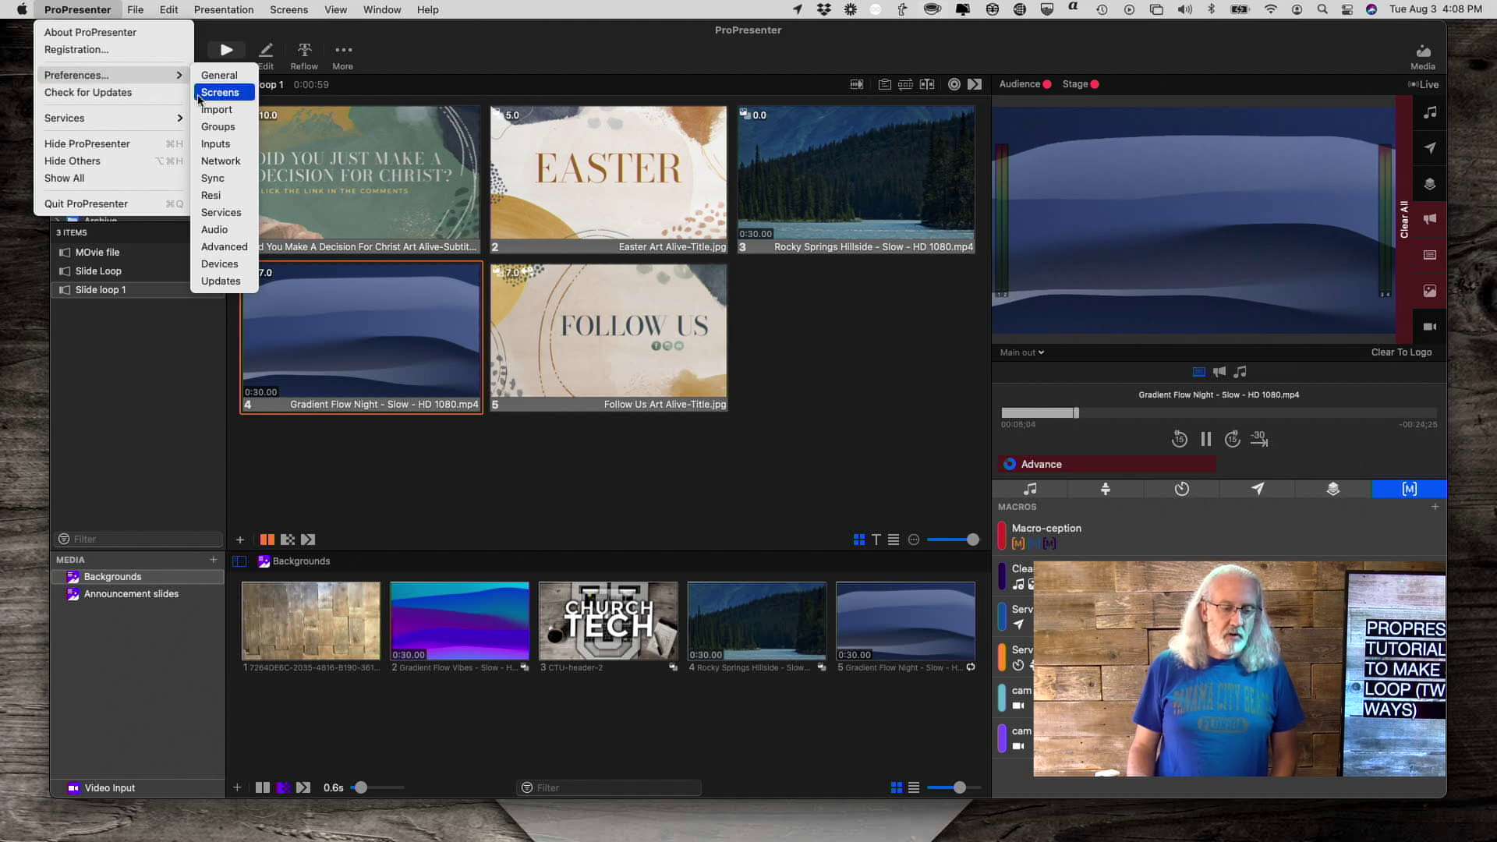
left_click(222, 247)
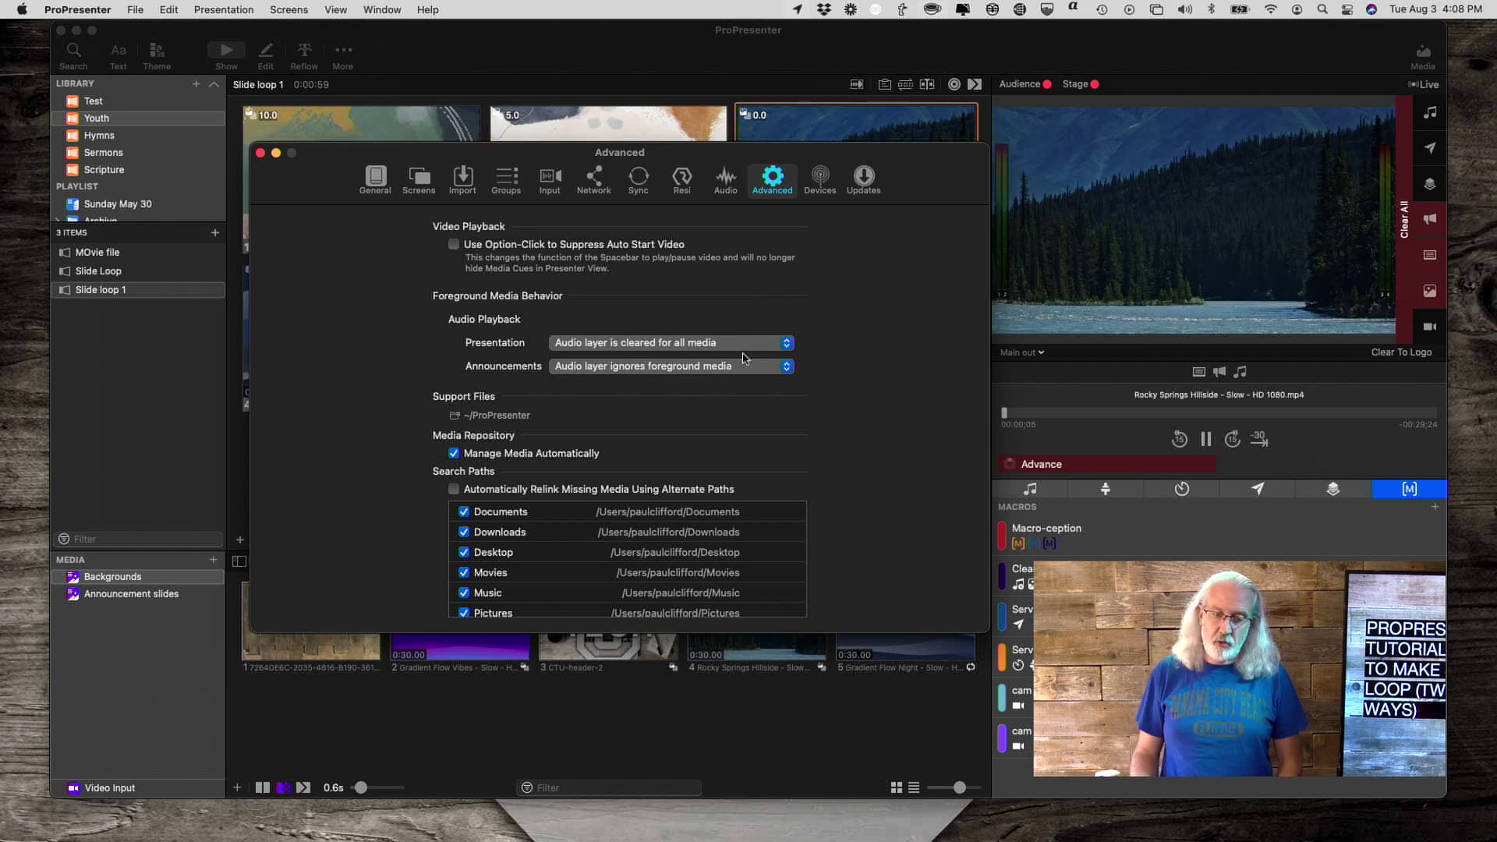
left_click(785, 348)
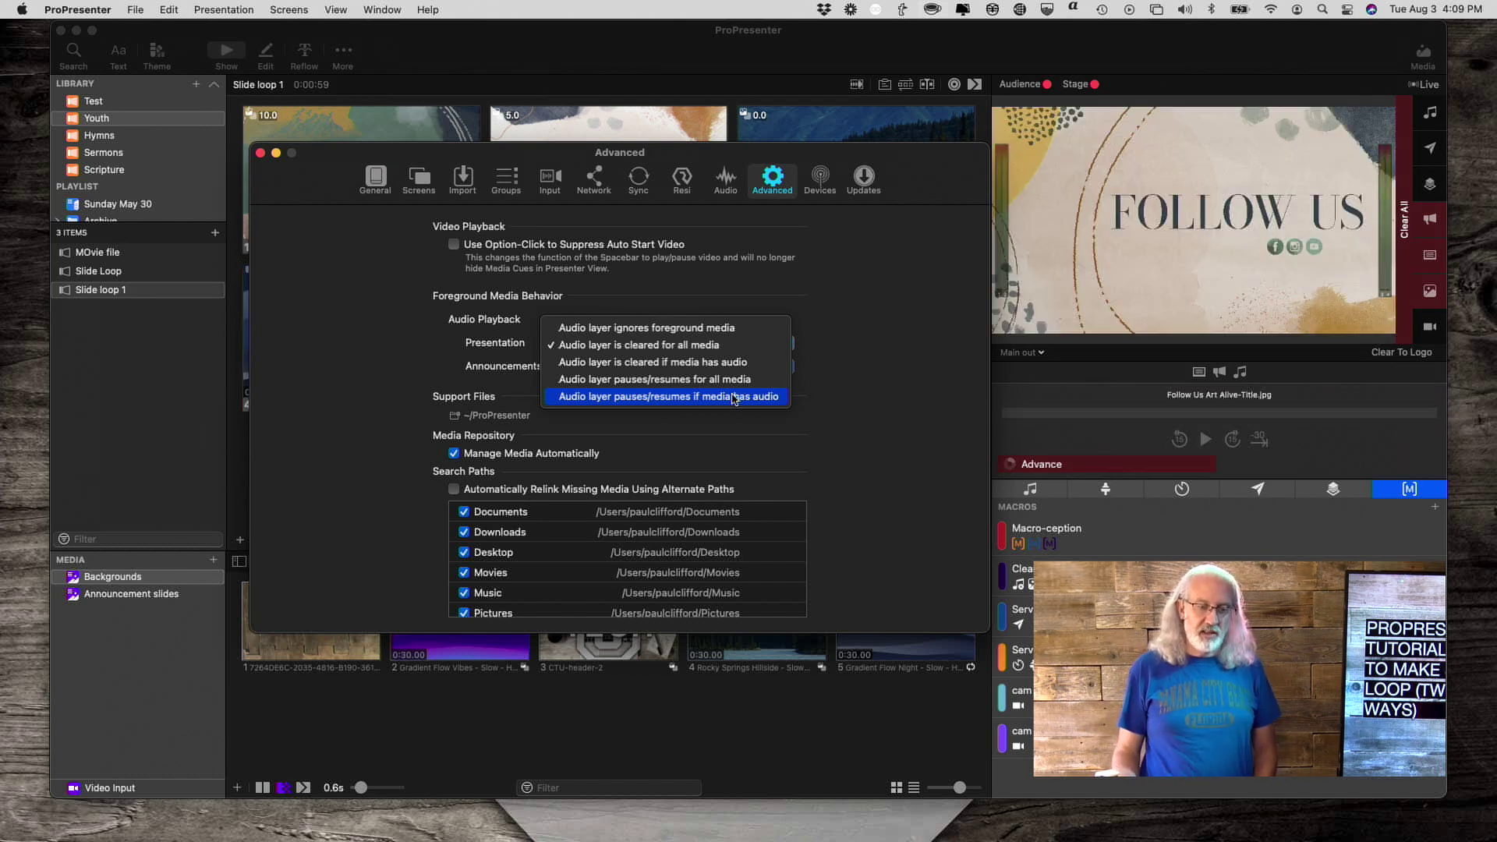
Dismiss the Presentation Audio Playback choices, leaving audio cleared for all media
left_click(907, 334)
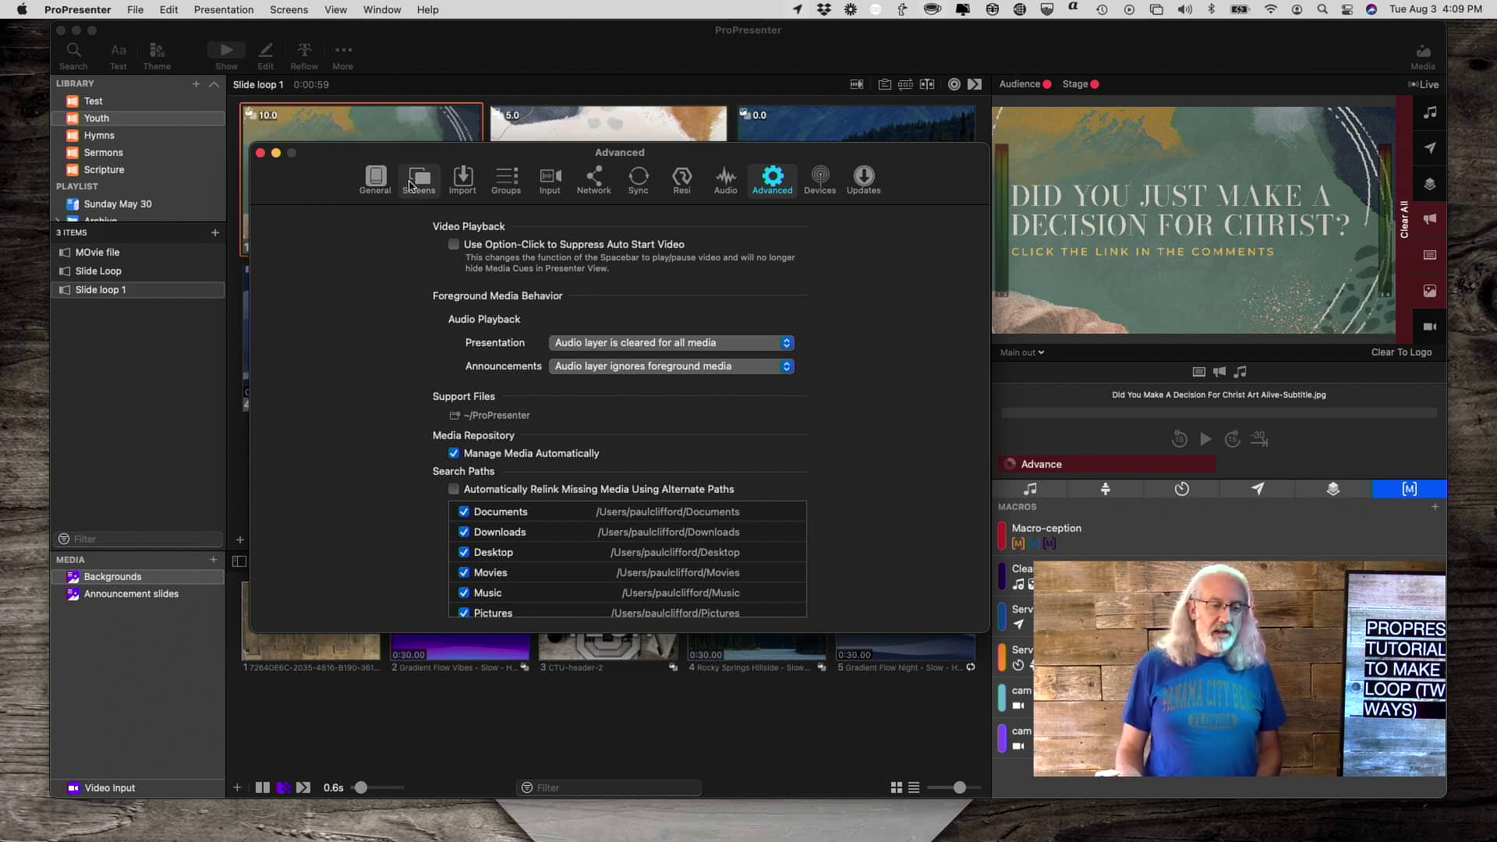
left_click(260, 154)
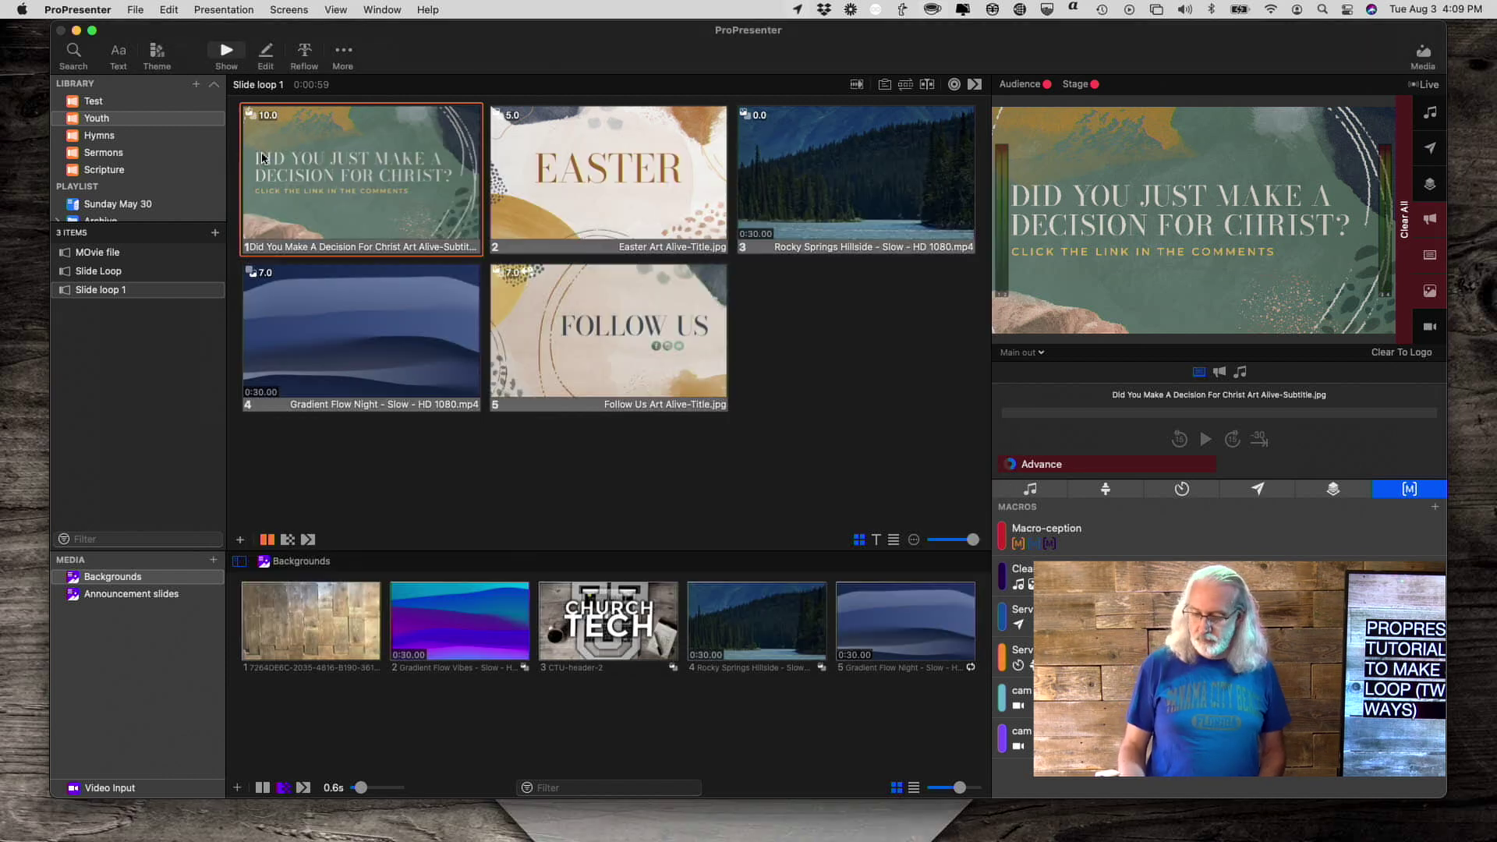